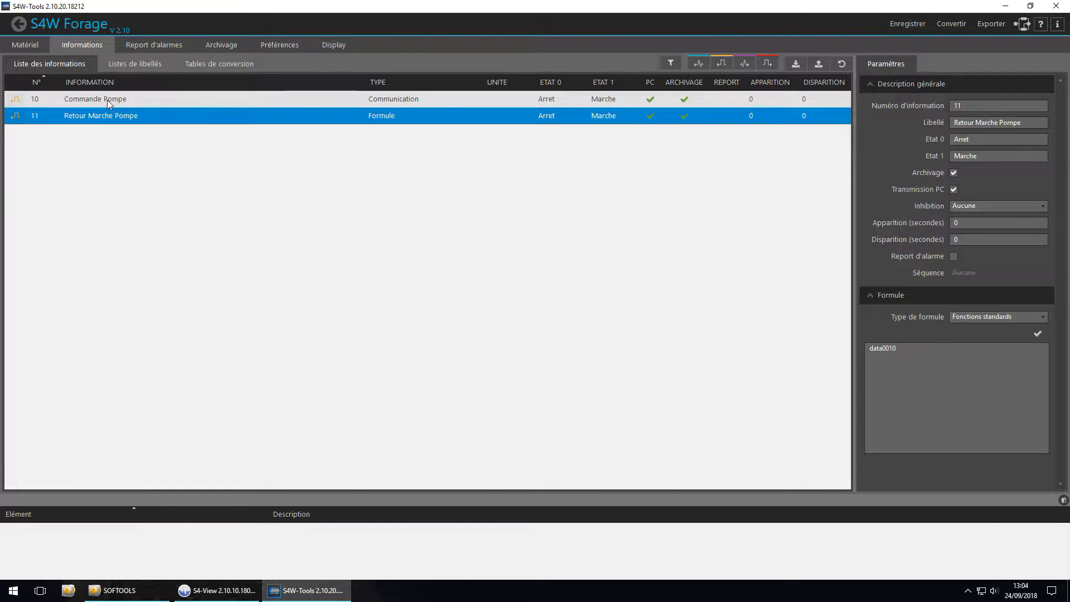
Review the Commande Pompe information, along with the S4W Forage network configuration and authentication settings
click(107, 99)
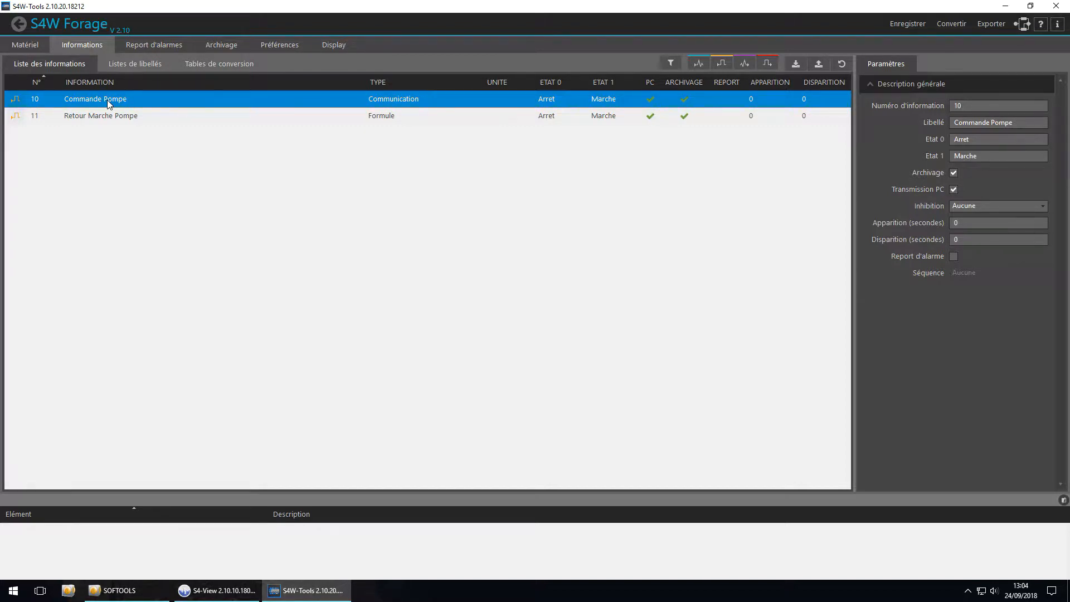
click(35, 50)
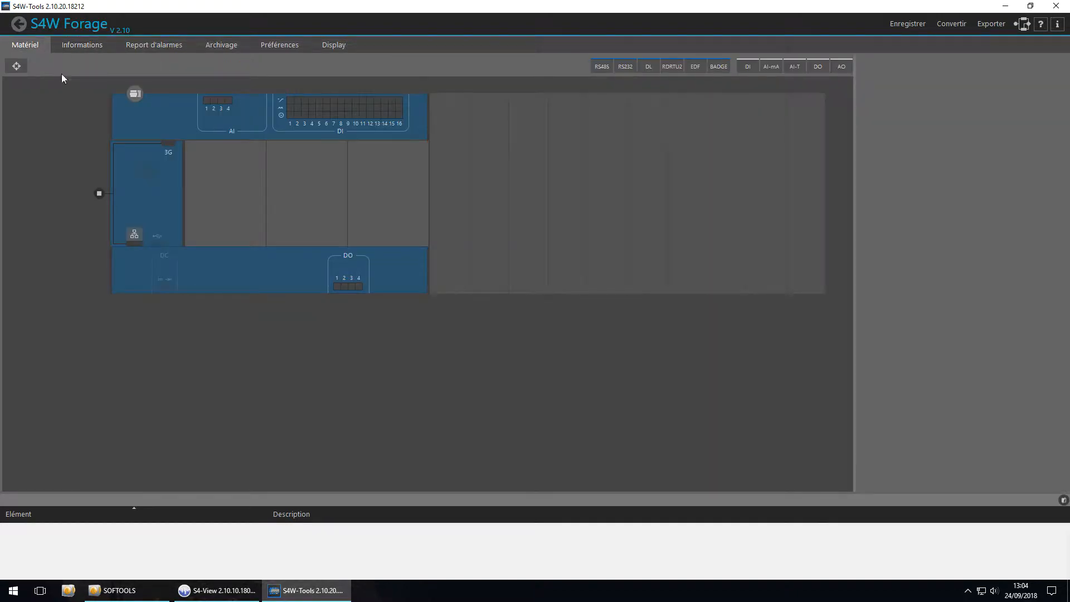
click(136, 96)
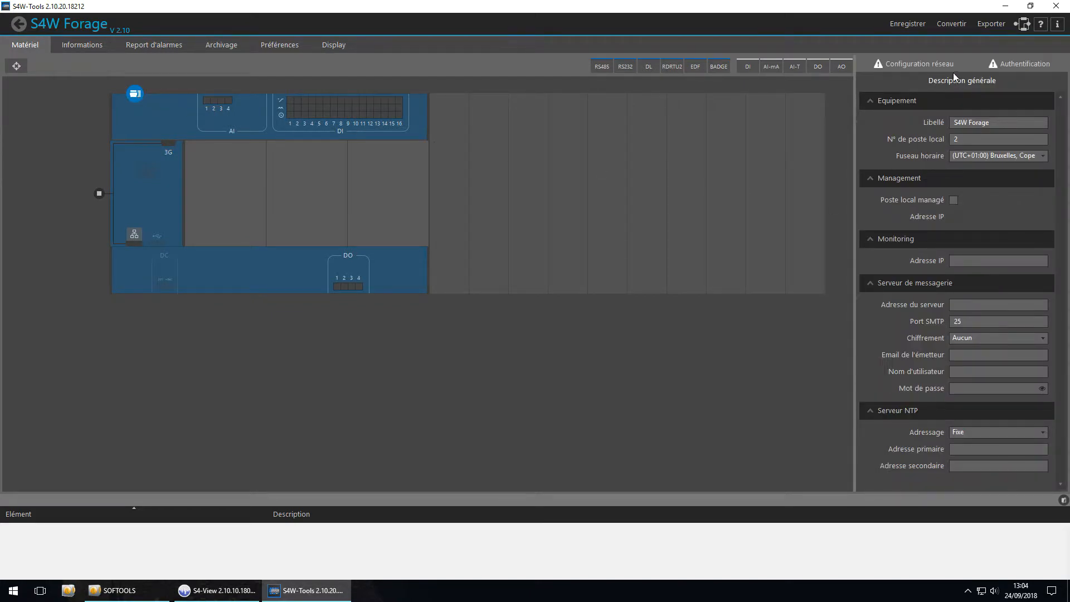
click(937, 66)
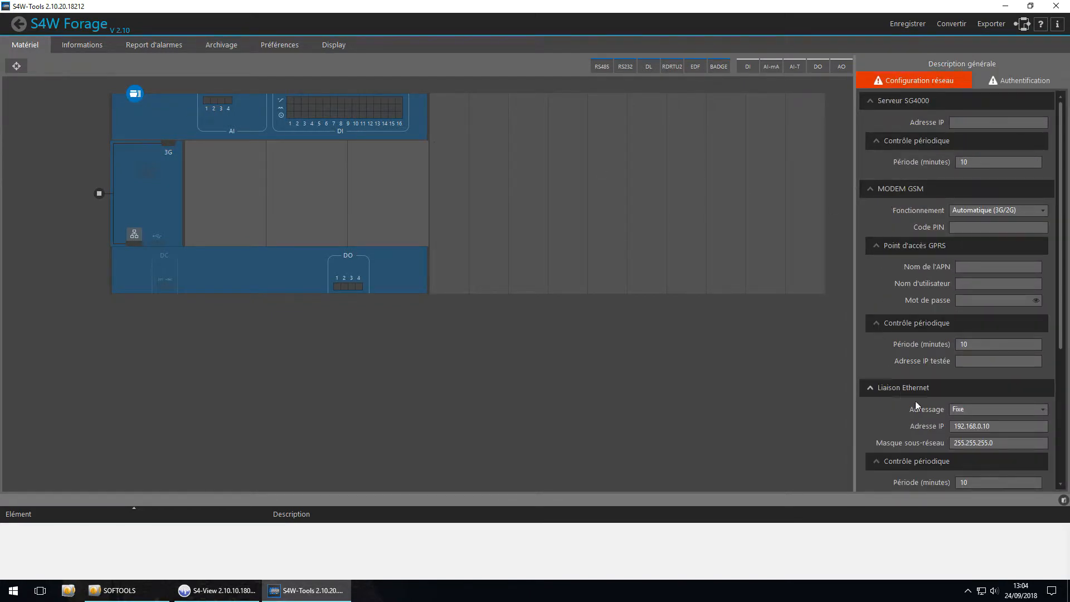
click(955, 427)
click(1020, 82)
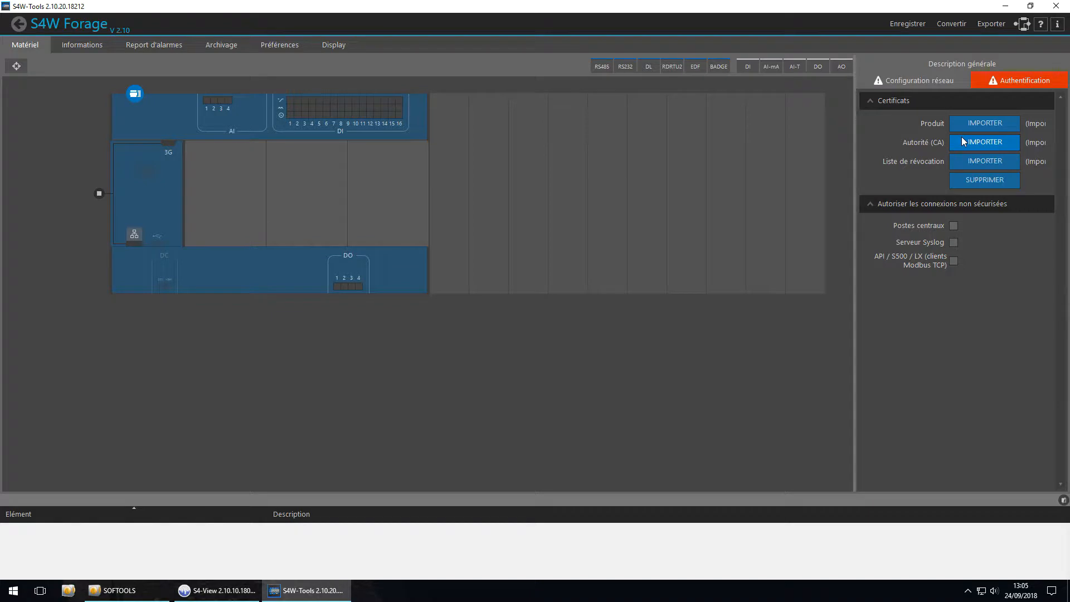
Add an interlocutor to S4W Forage with local station number 1 and IP address 192.168.0.9
click(99, 194)
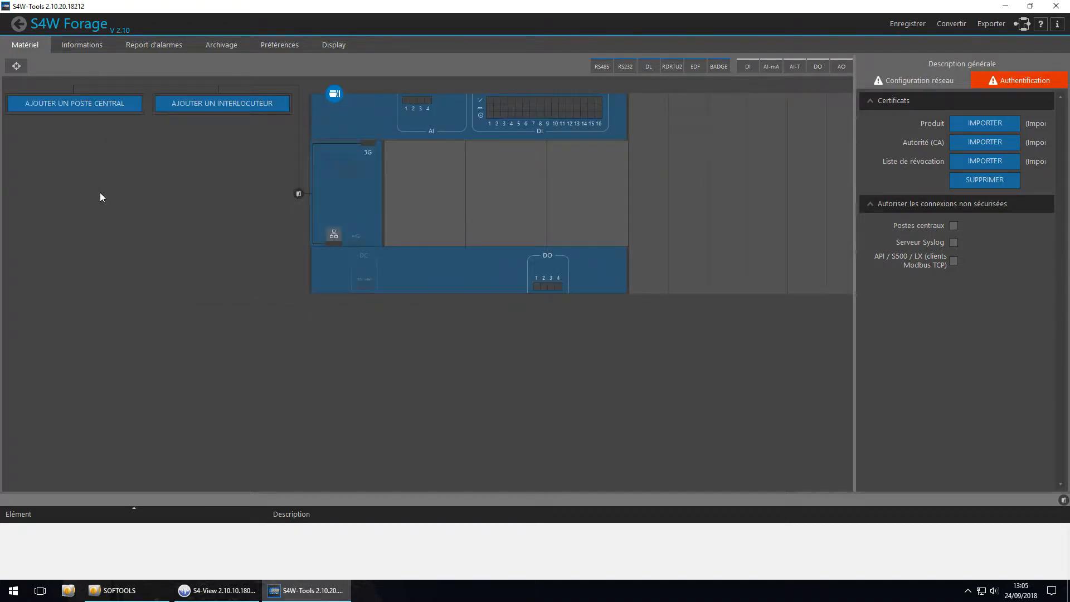
click(230, 105)
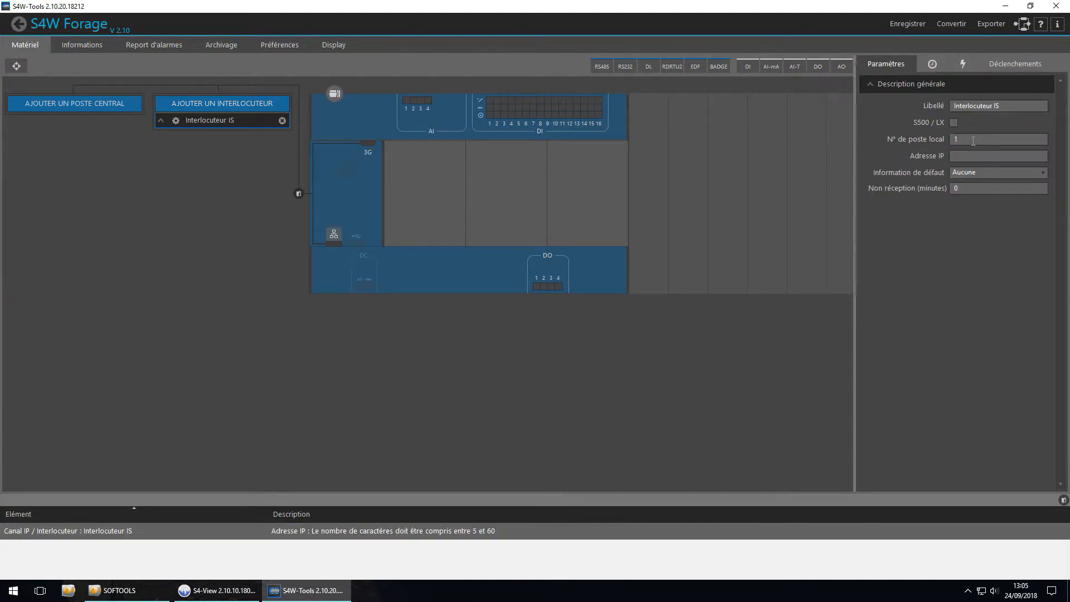
drag(959, 142, 953, 142)
click(961, 159)
text(192.168.0.9)
Label the interlocutor "S4W Station de pompage" and return to the network view, saving the configuration
click(930, 103)
text(S4W)
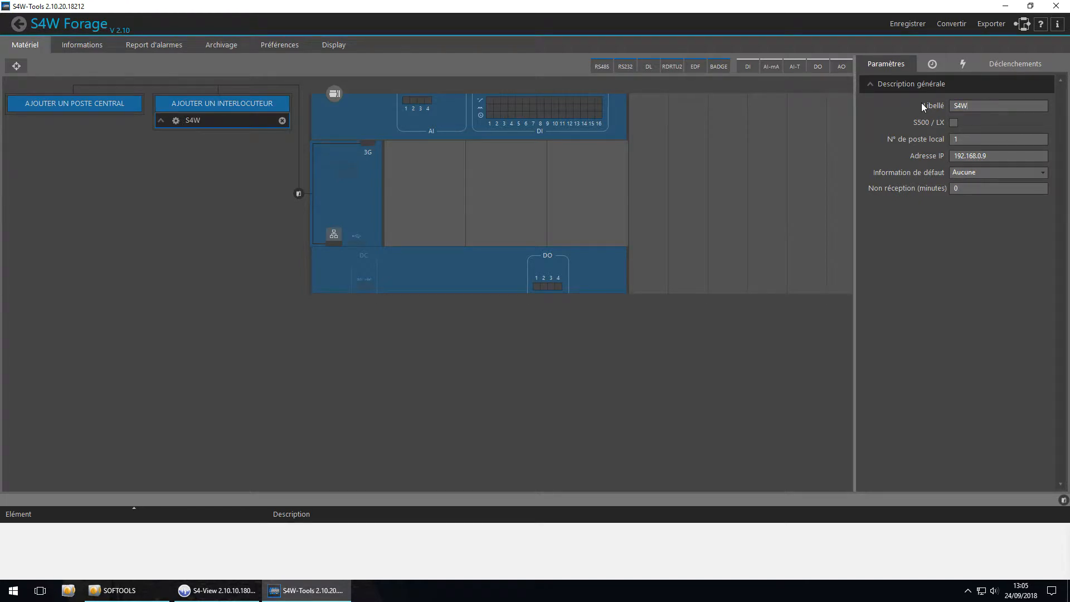
text( Station de pompage)
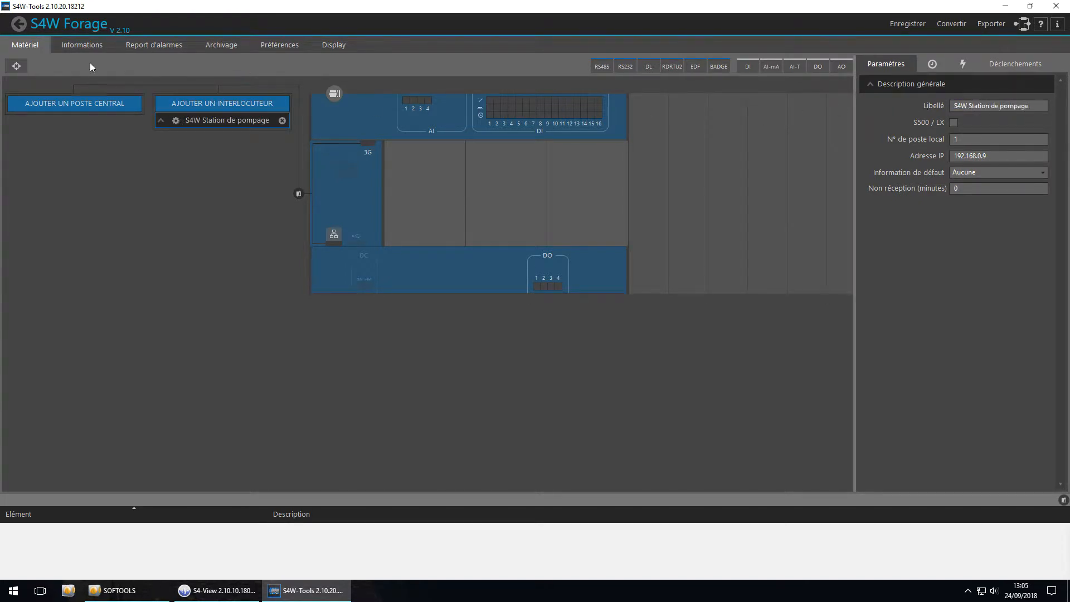
click(19, 24)
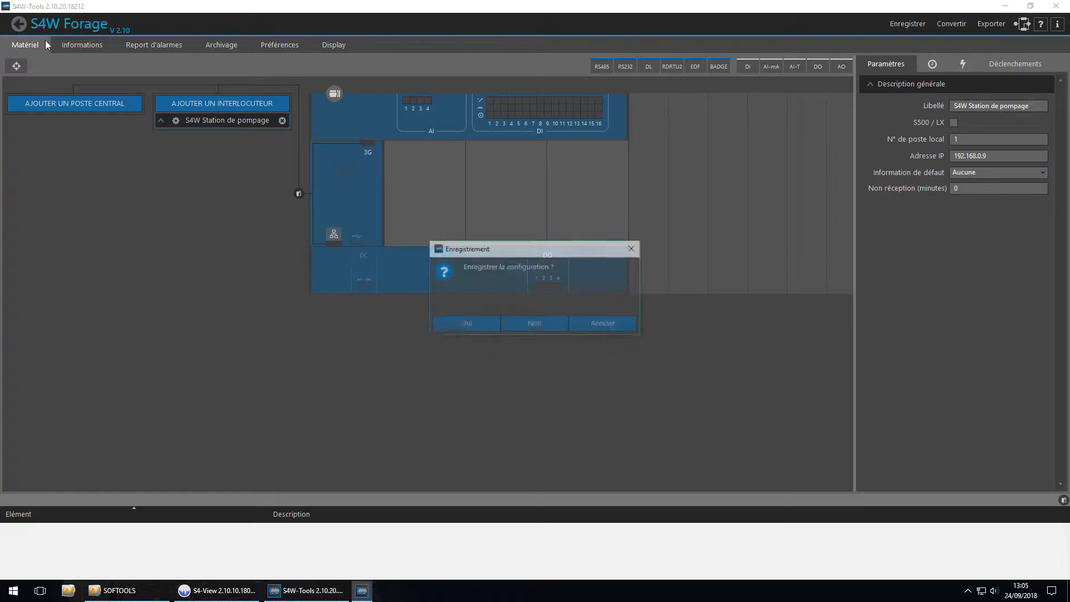
click(468, 325)
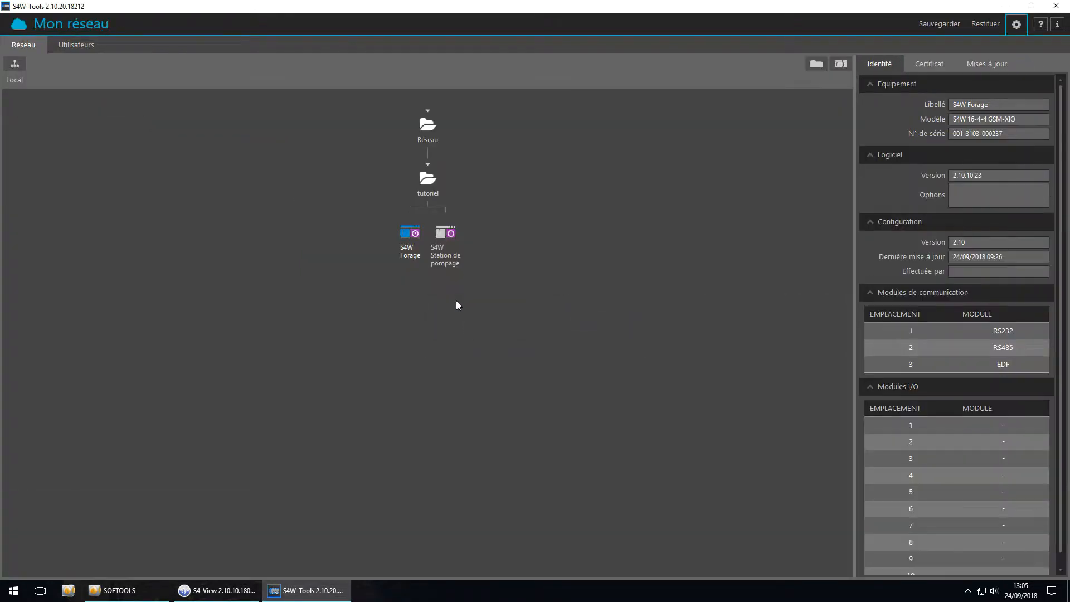
Send the configuration to S4W Forage over USB, entering the login Tutoriel and the account password
click(986, 64)
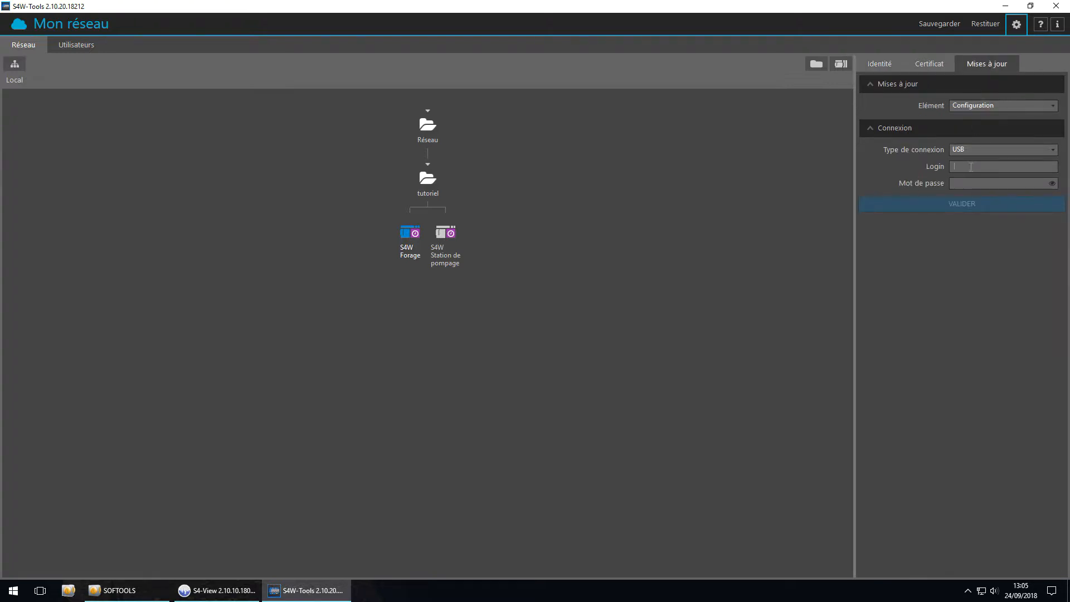
text(Tutoriel)
key(Tab)
text(••••••••••)
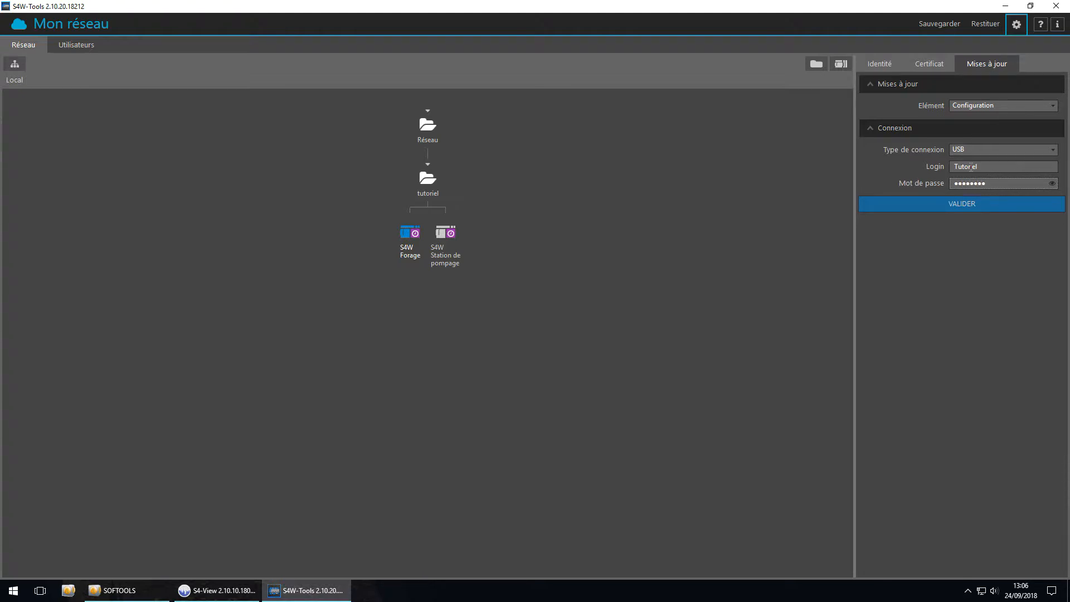
click(958, 203)
click(487, 324)
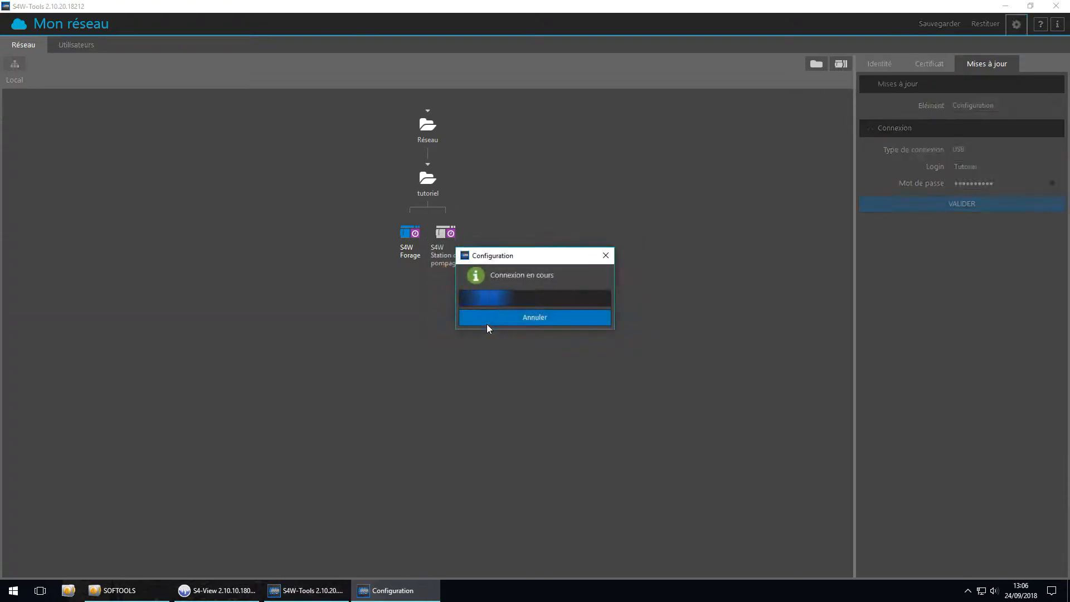
click(487, 323)
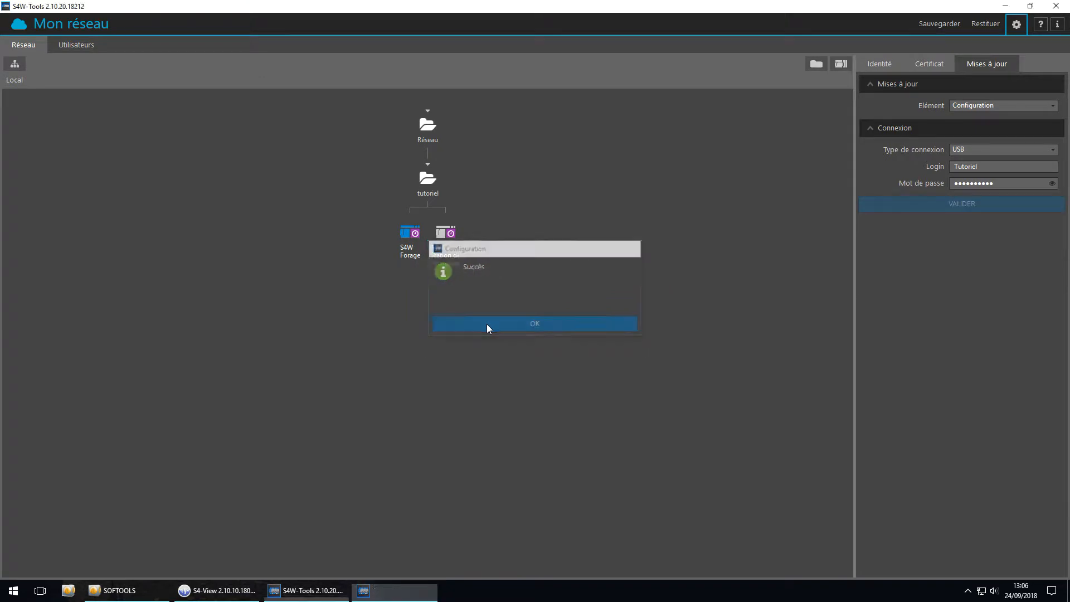
Open the S4W Station de pompage configuration and review the pump start, pump feedback and communication fault informations
click(453, 234)
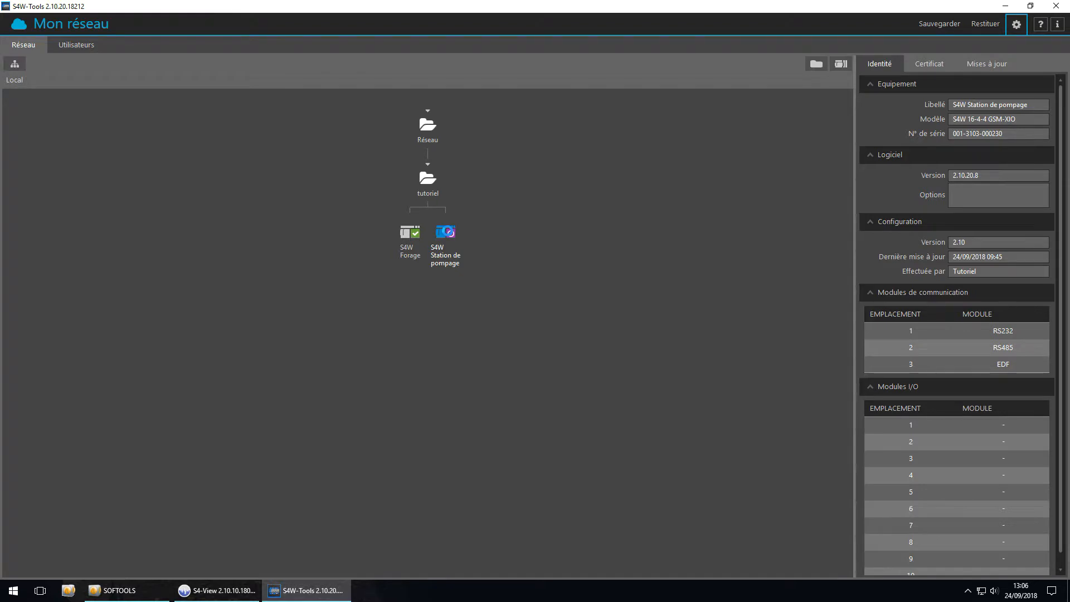
double_click(449, 234)
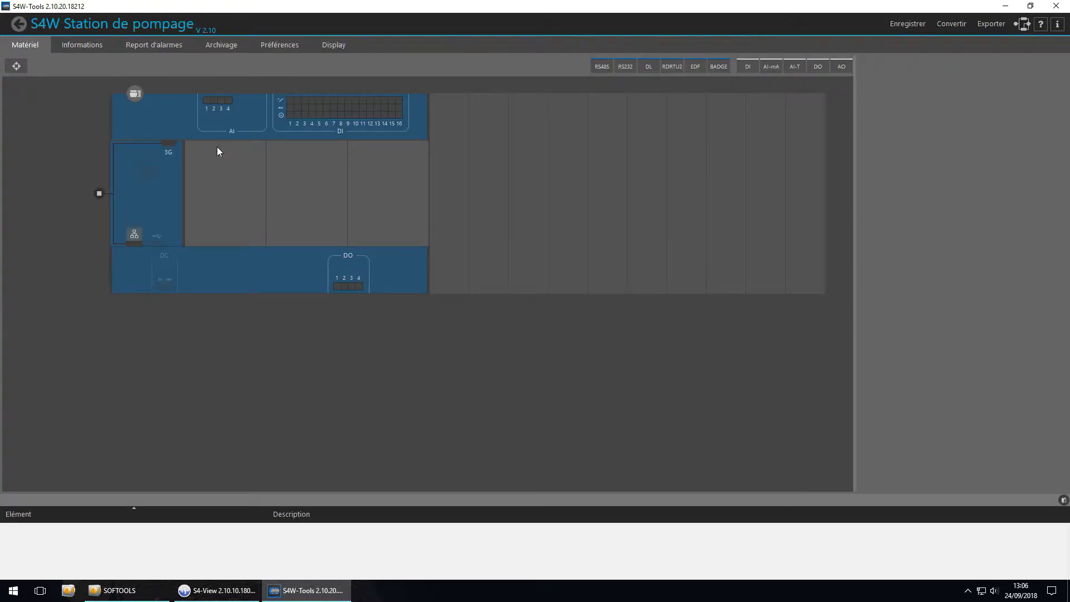
click(89, 41)
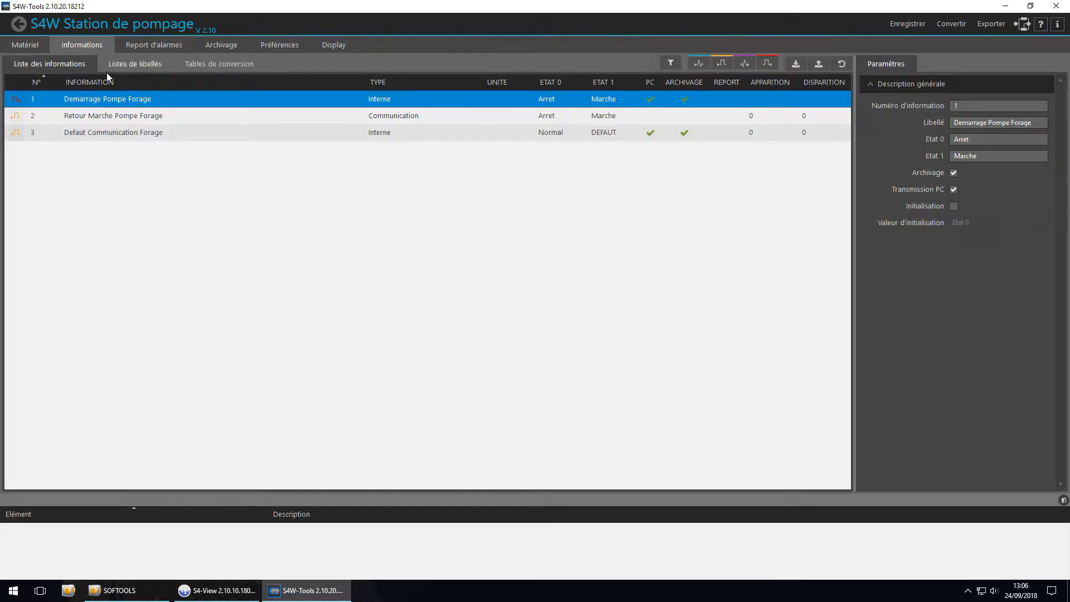
click(114, 118)
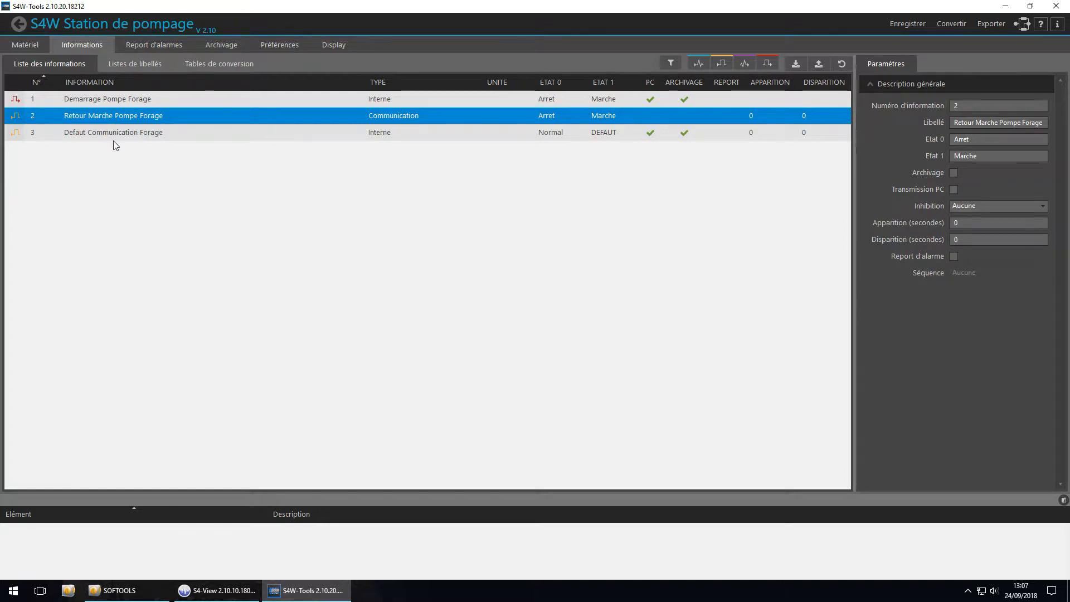
click(112, 132)
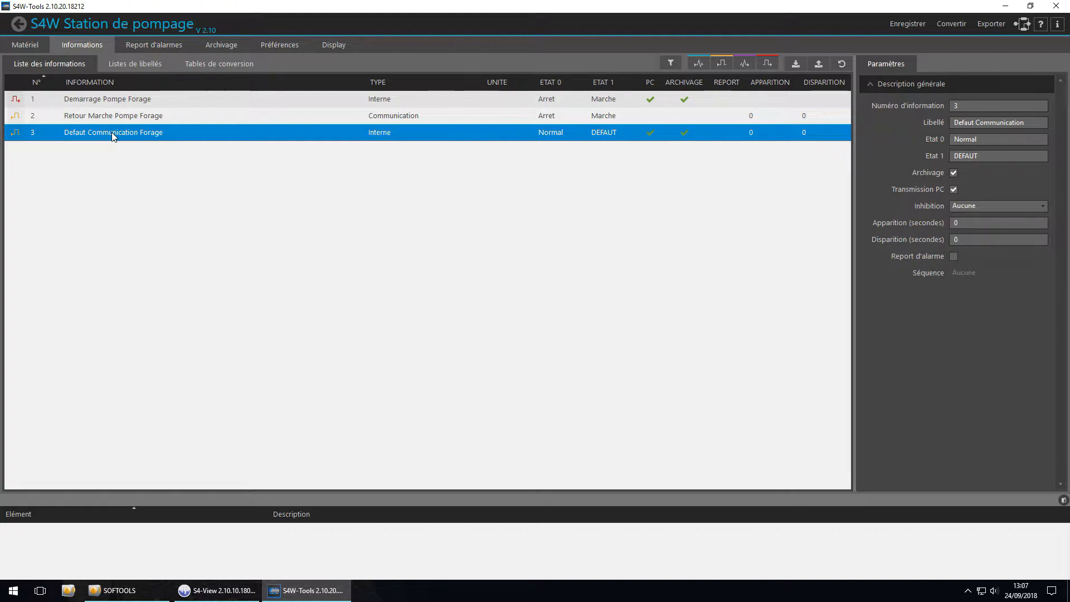
Check the network configuration and authentication settings of S4W Station de pompage
click(26, 46)
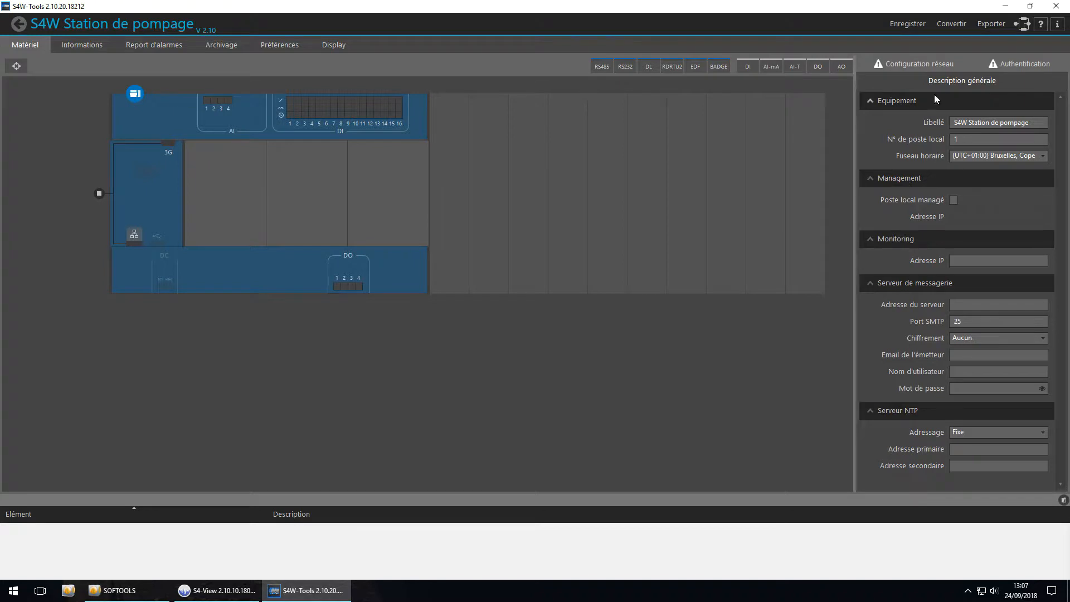
click(929, 64)
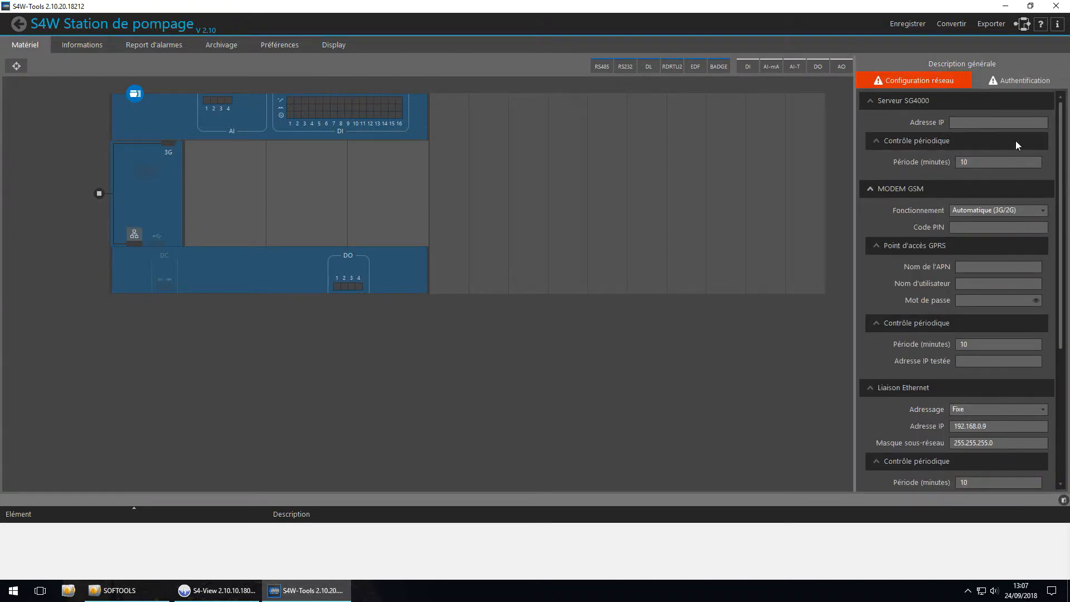
click(1008, 82)
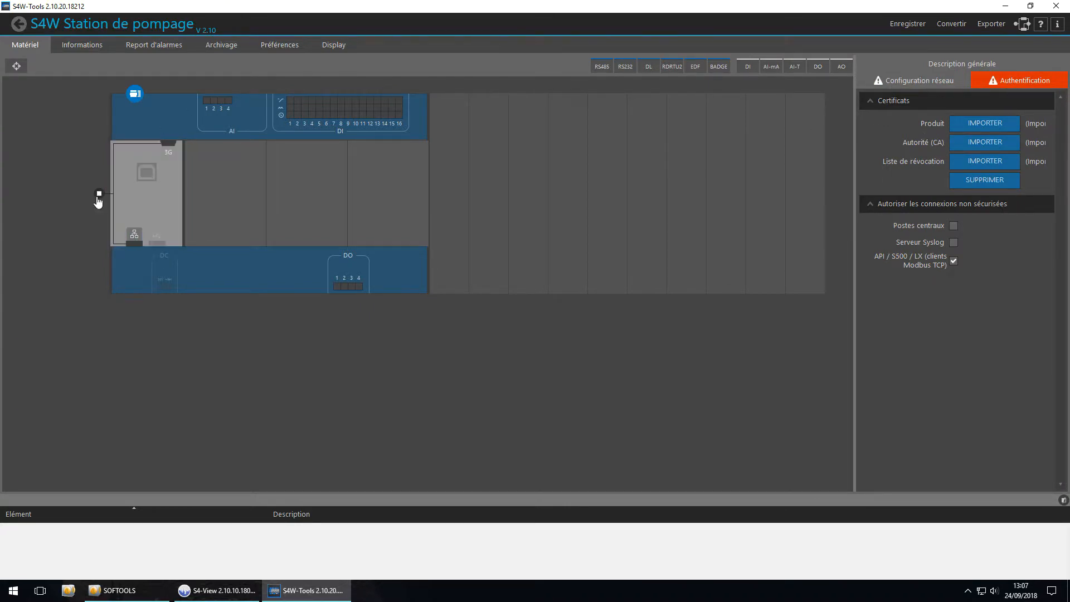
Add an interlocutor to S4W Station de pompage and label it "S4W Forage"
click(99, 194)
click(204, 106)
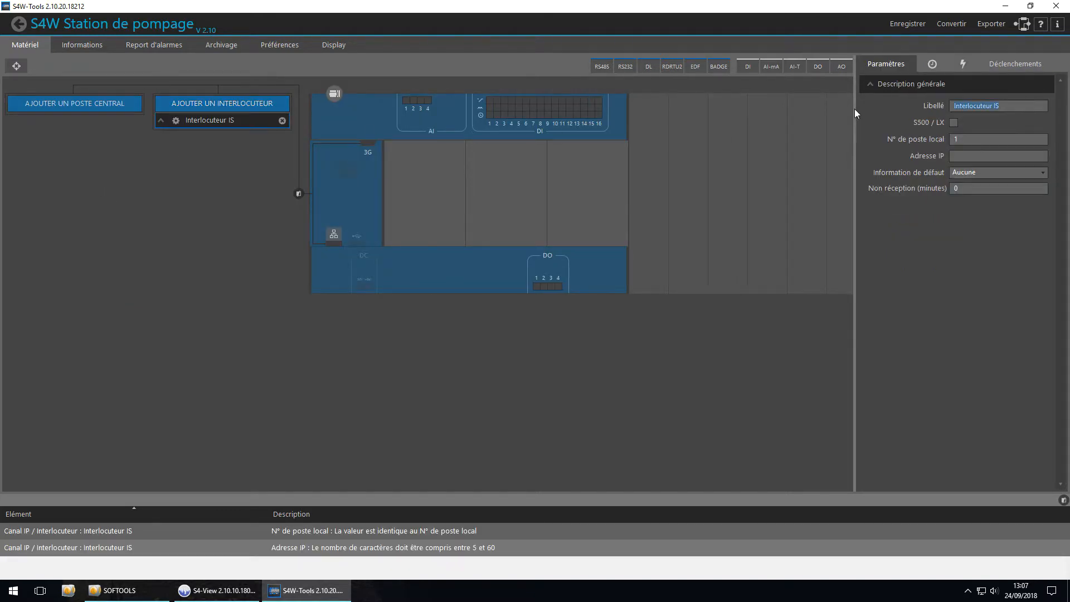
text(S4W Forage)
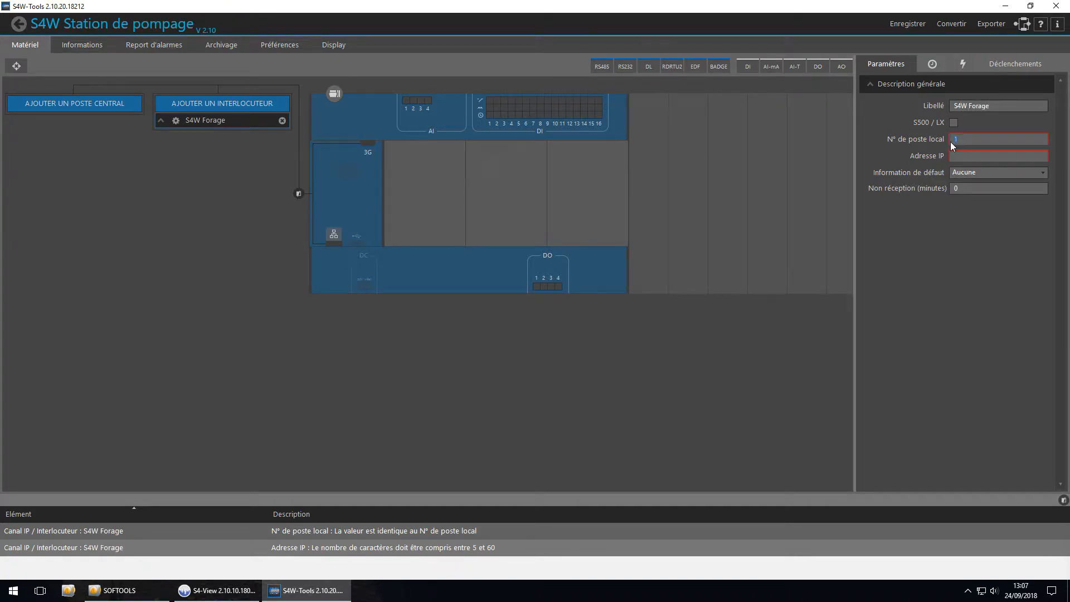
Give the S4W Forage interlocutor local station number 2, IP address 192.168.0.10 and default information 0003 - Defaut Communication Forage
key(Tab)
text(2)
key(Tab)
text(1)
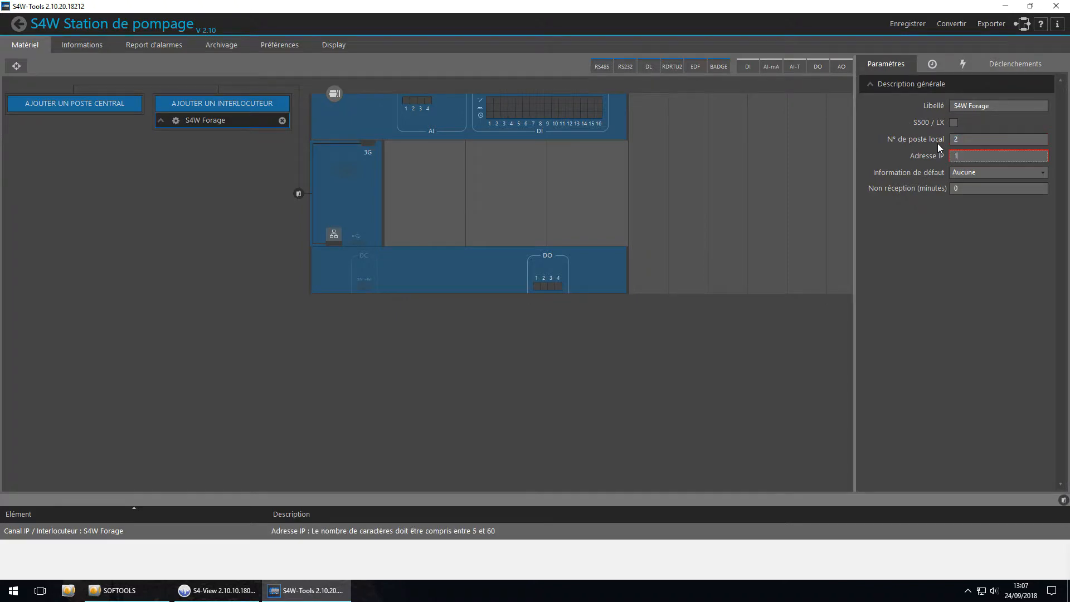
text(92.168.0.10)
click(972, 173)
click(982, 194)
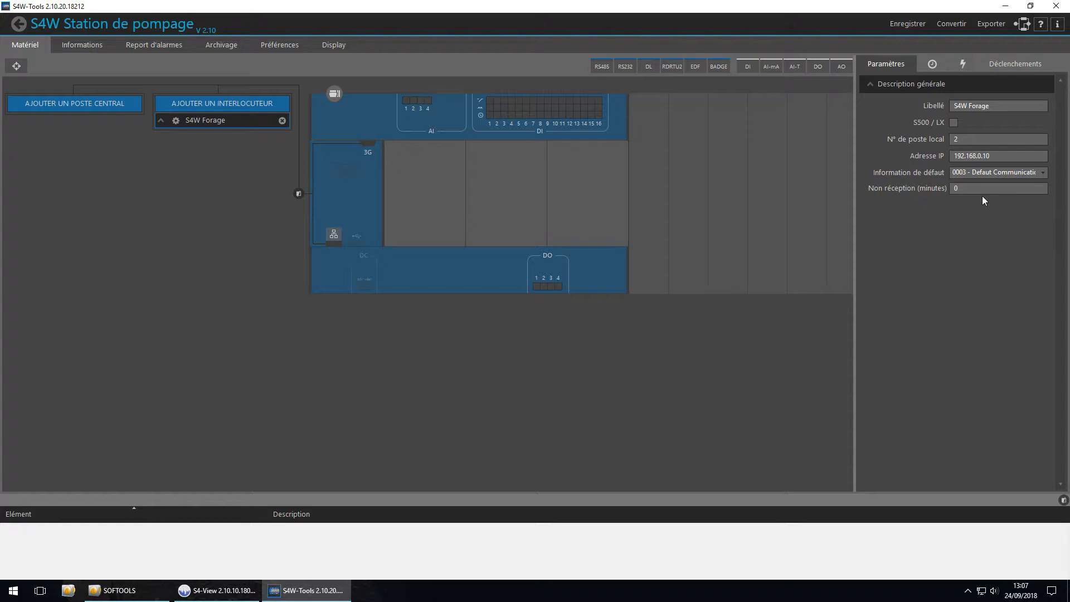
Look over the interlocutor's event-based exchange, trigger and periodic exchange settings, and the intersite link parameters
click(965, 64)
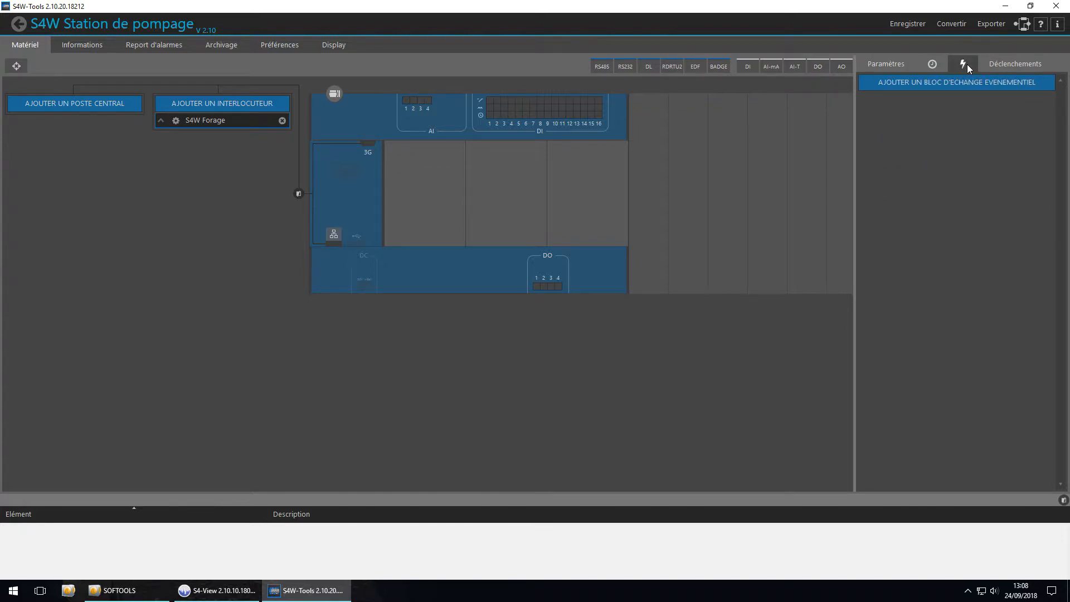
click(1001, 65)
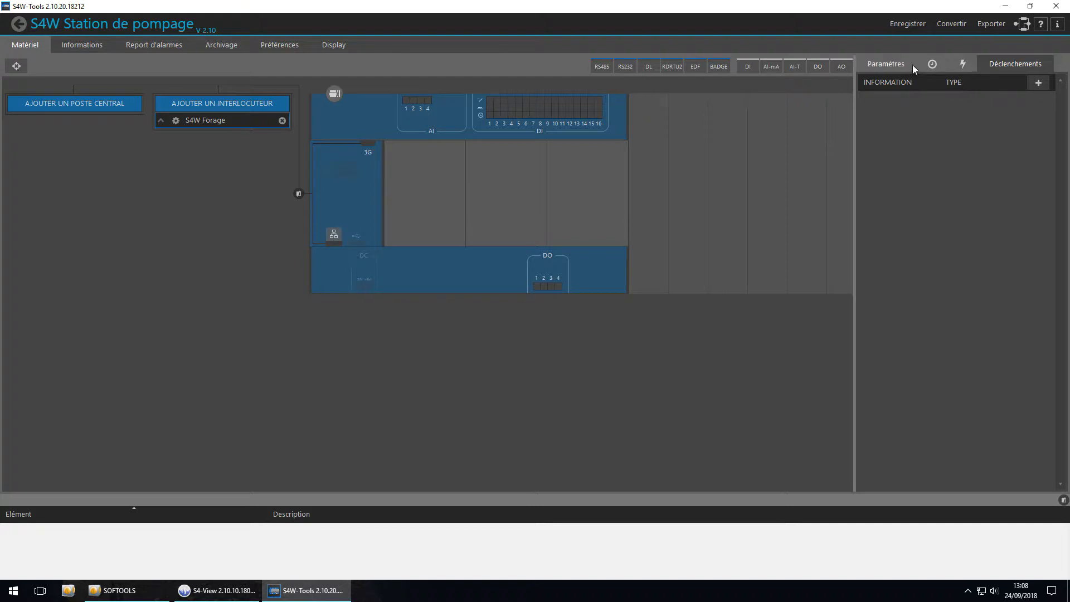
click(937, 65)
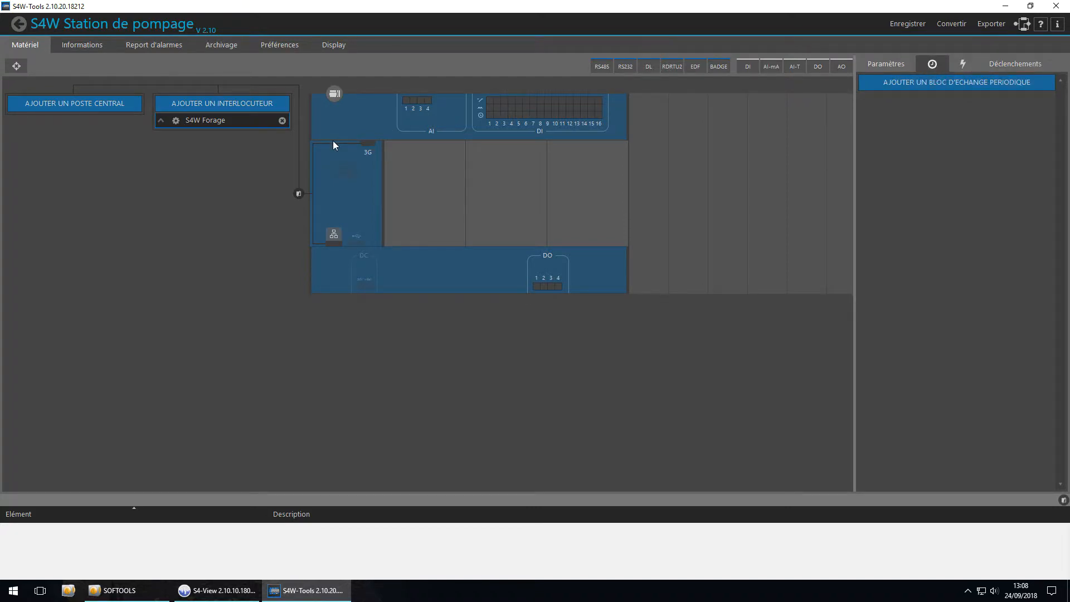
click(372, 185)
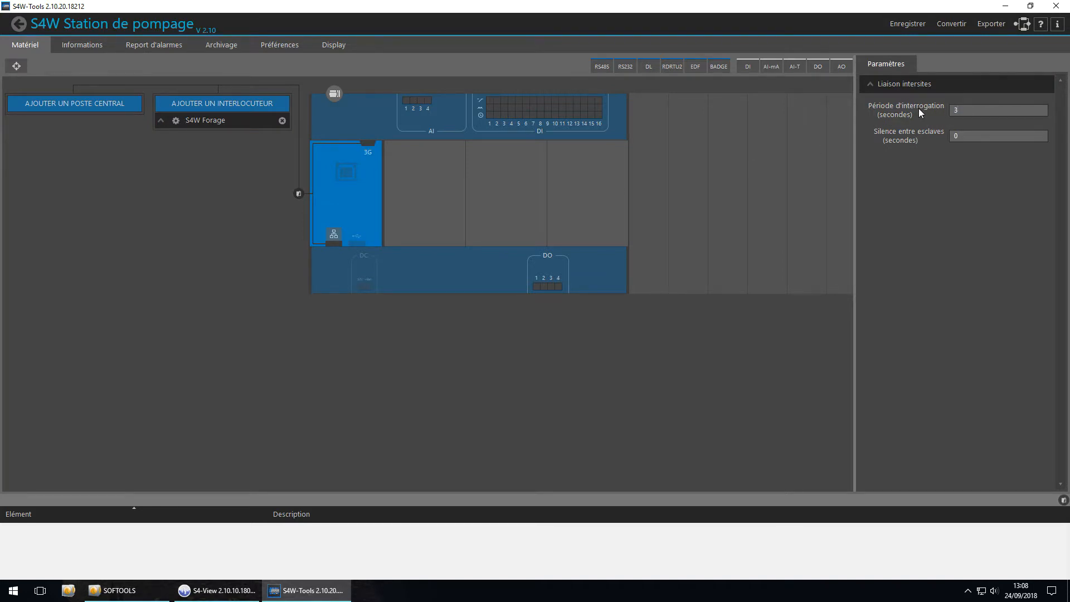
Add a periodic exchange block to the S4W Forage interlocutor that writes local information 0001 - Demarrage Pompe Forage to distant information 10
click(176, 121)
click(938, 64)
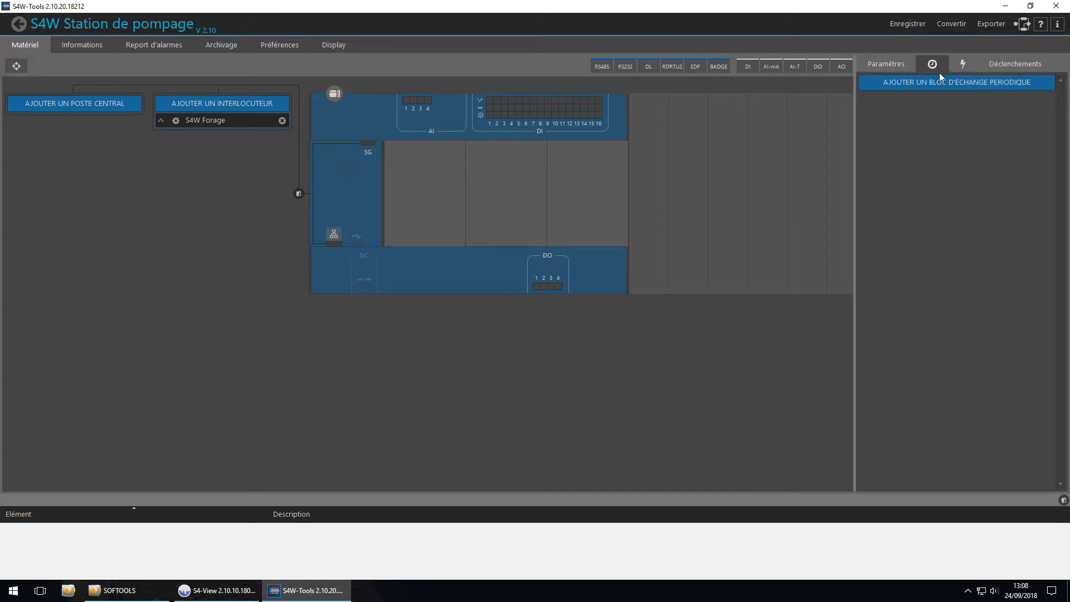
click(944, 82)
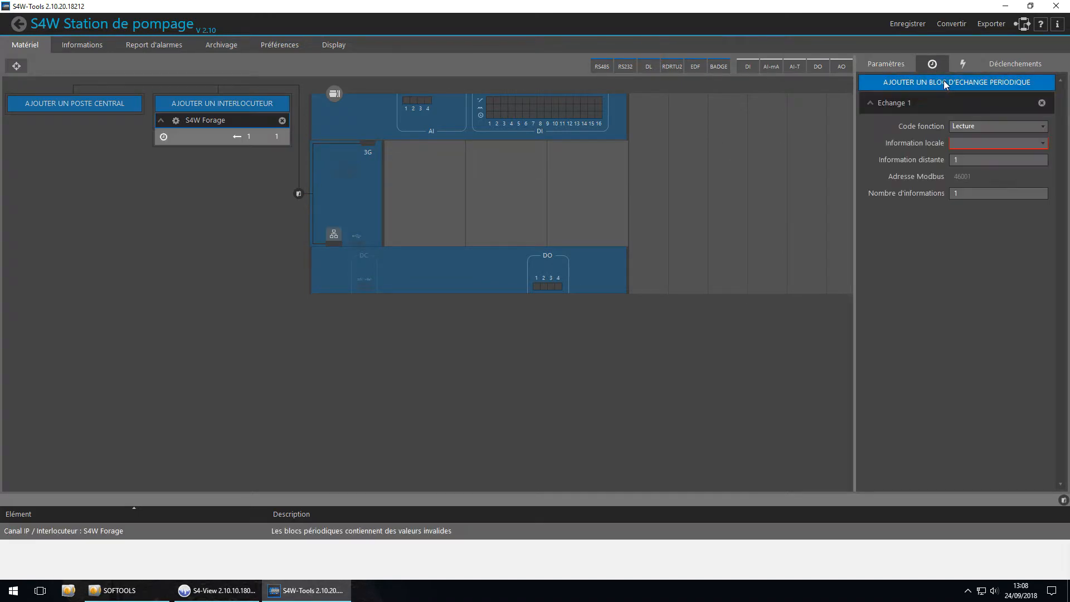
click(975, 126)
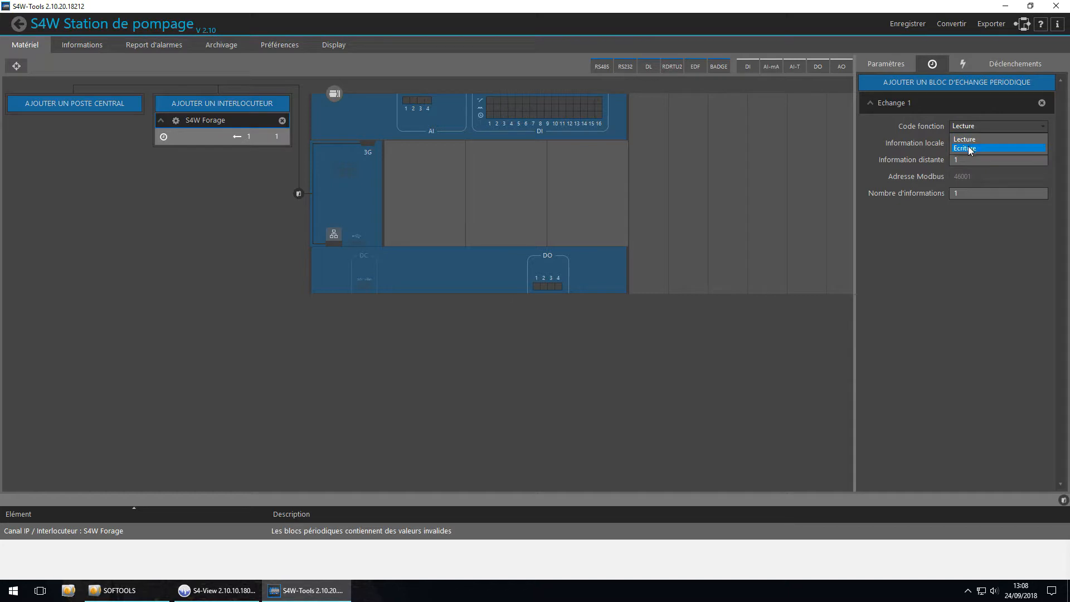
click(969, 149)
click(964, 142)
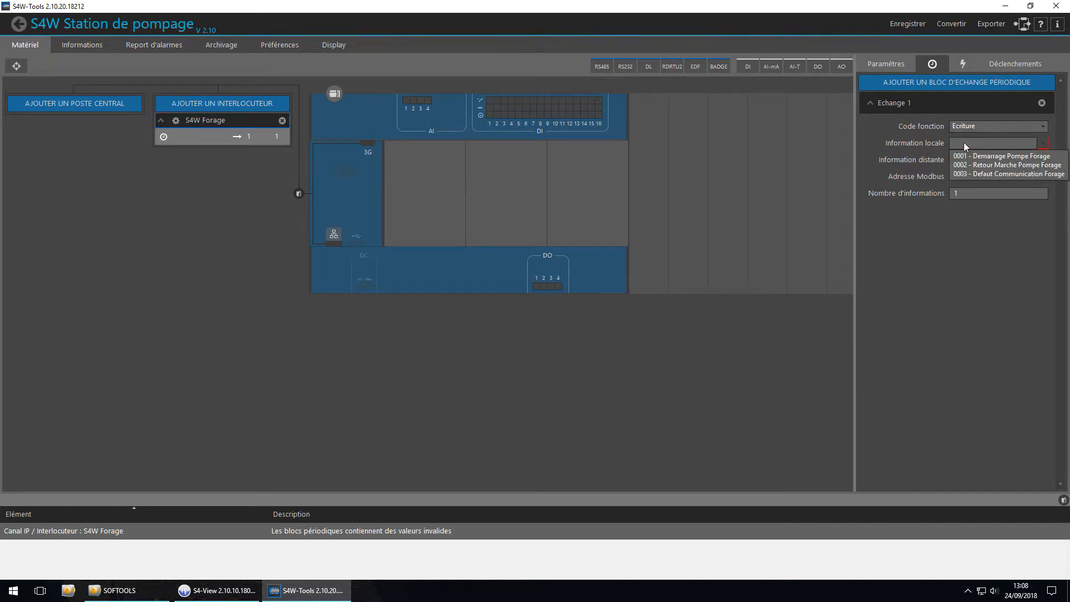
click(971, 158)
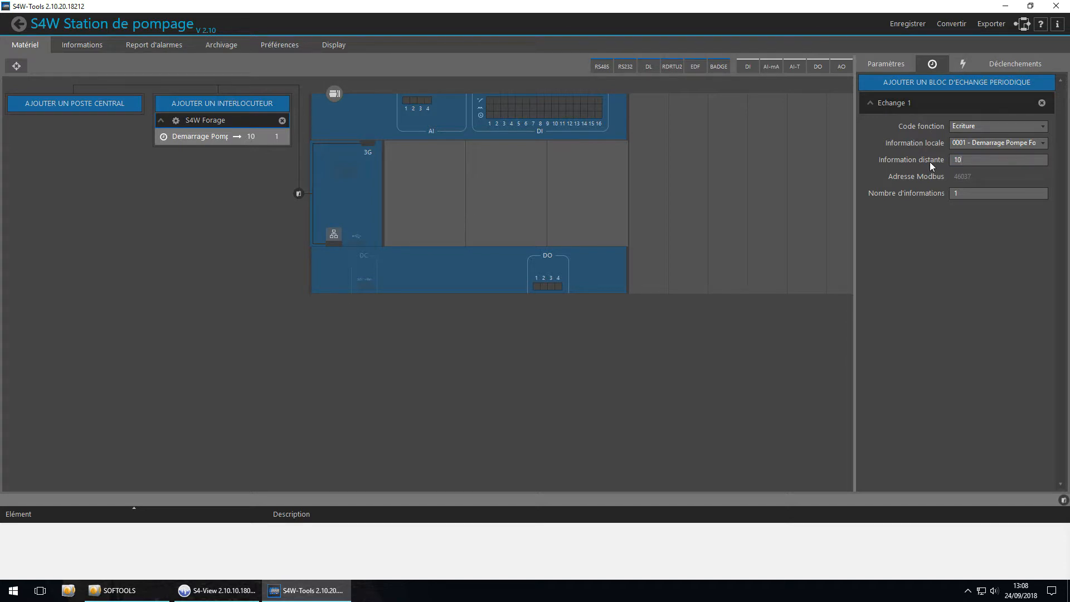
Add a second periodic block reading distant information 11 into 0002 - Retour Marche Pompe Forage, and save the configuration when leaving
click(918, 82)
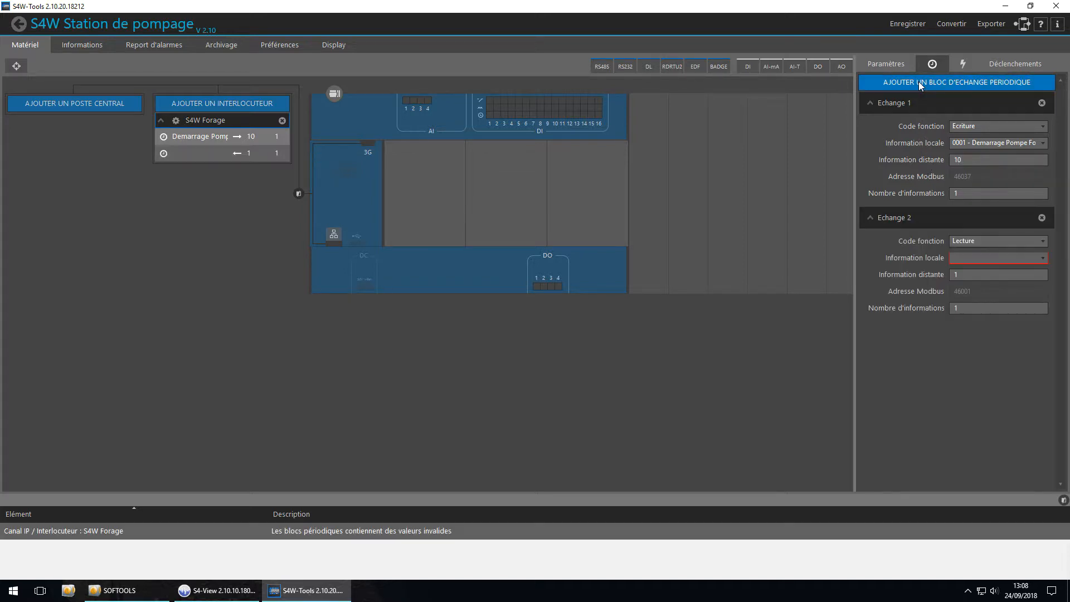
click(976, 258)
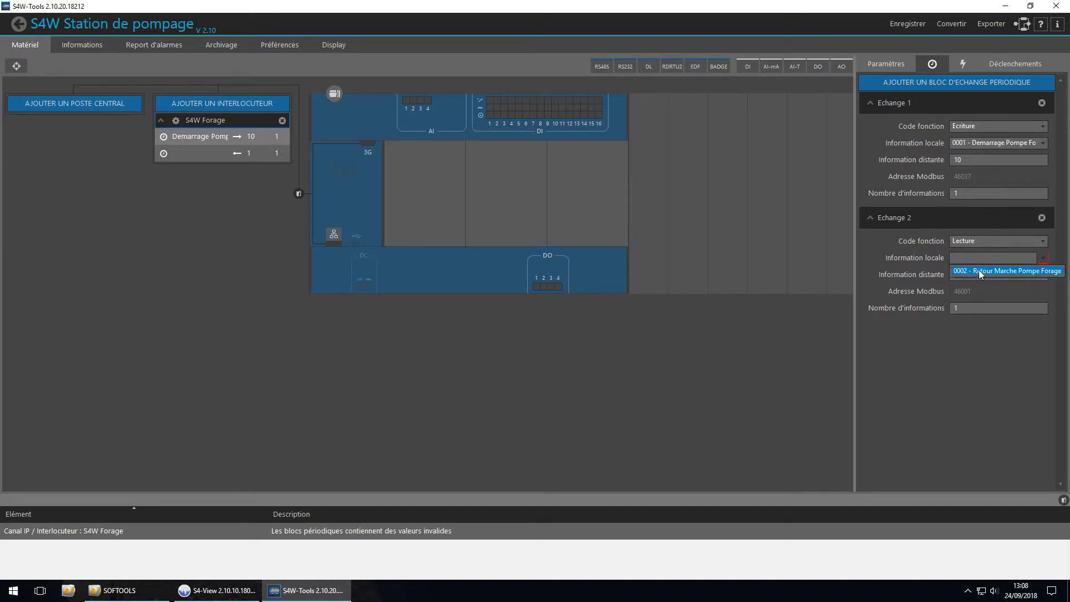
click(980, 271)
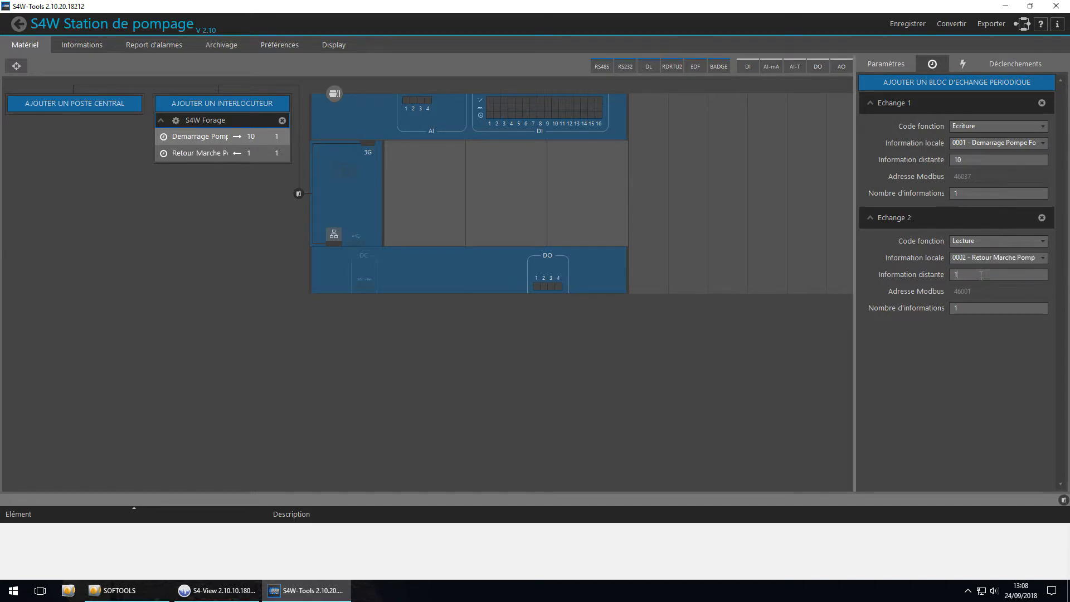
text(1)
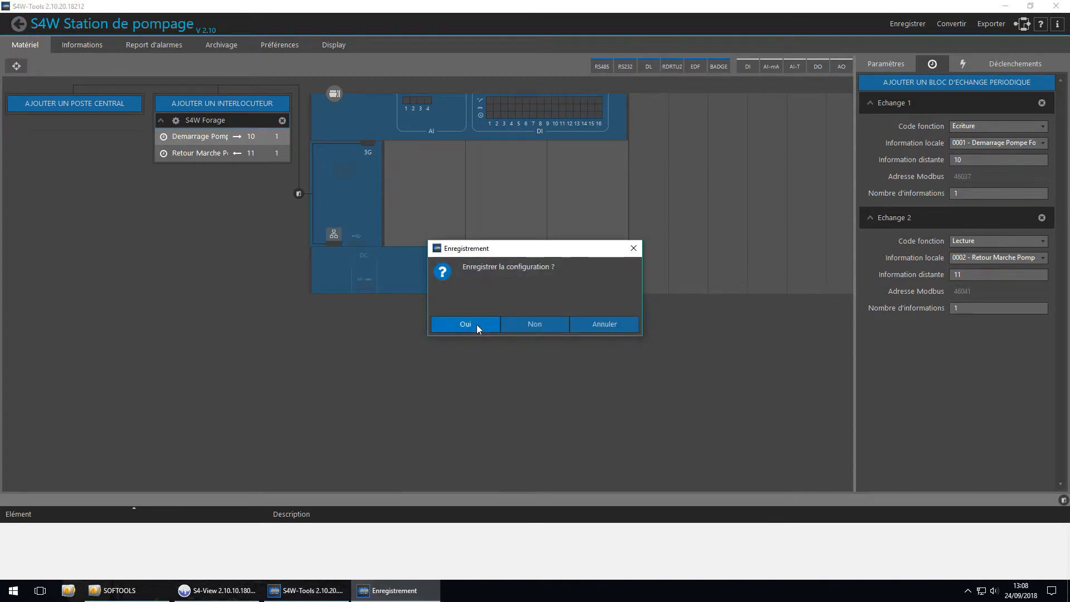
click(477, 325)
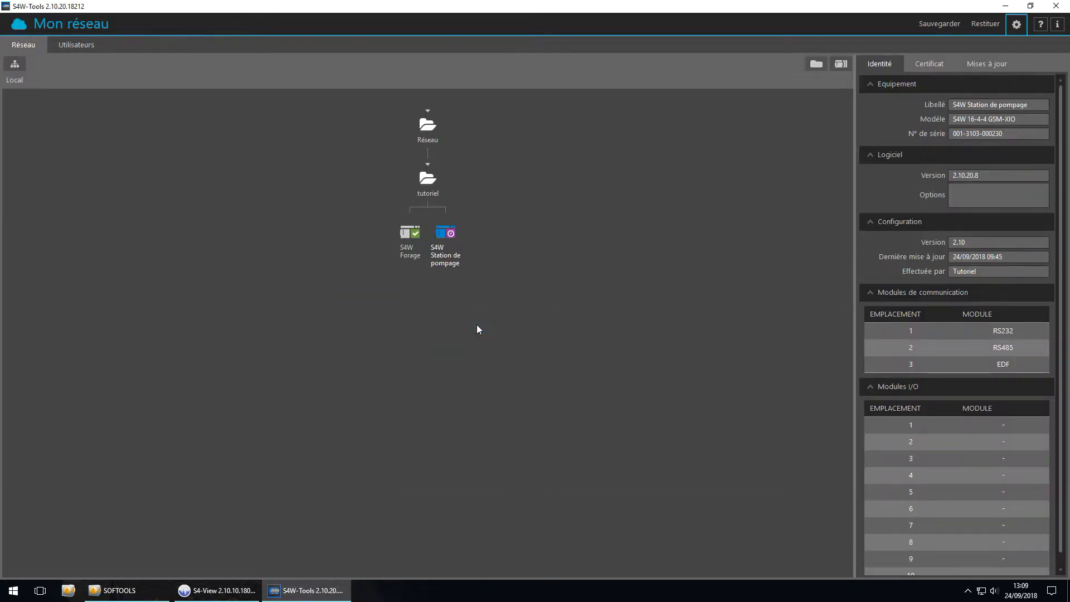
Update the configuration of S4W Station de pompage over USB, using the login Tutoriel and the account password
click(998, 70)
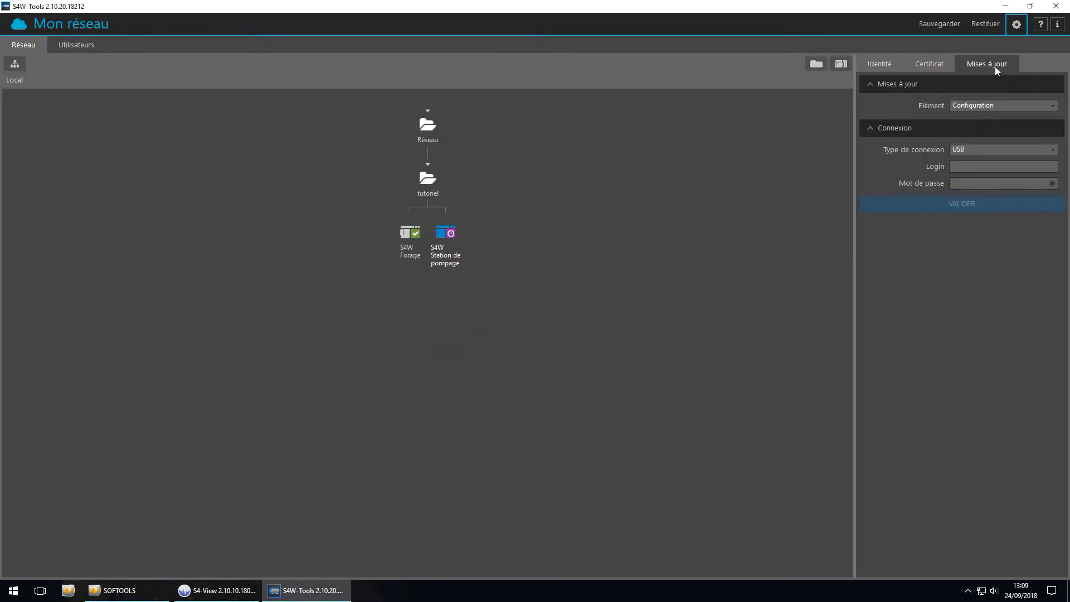
click(982, 168)
text(Tutoriel)
key(Tab)
text(********)
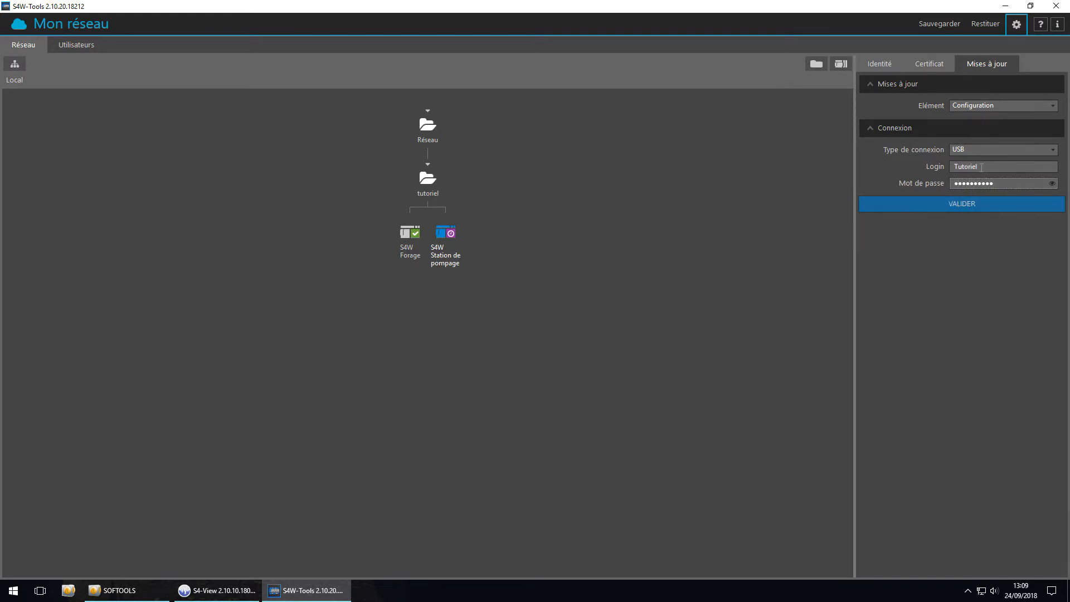
click(931, 206)
click(472, 327)
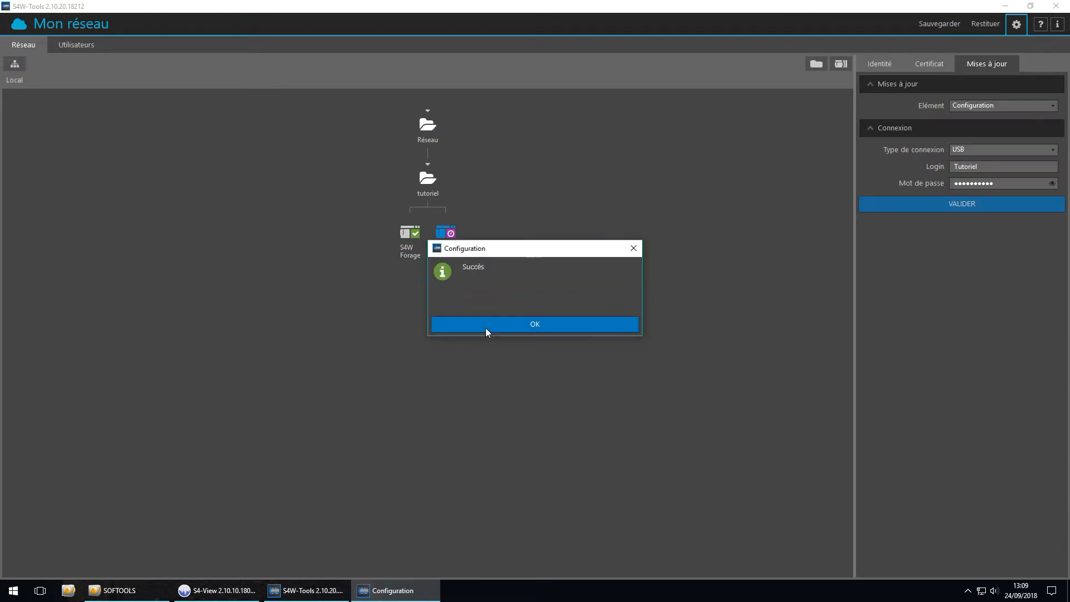
click(486, 327)
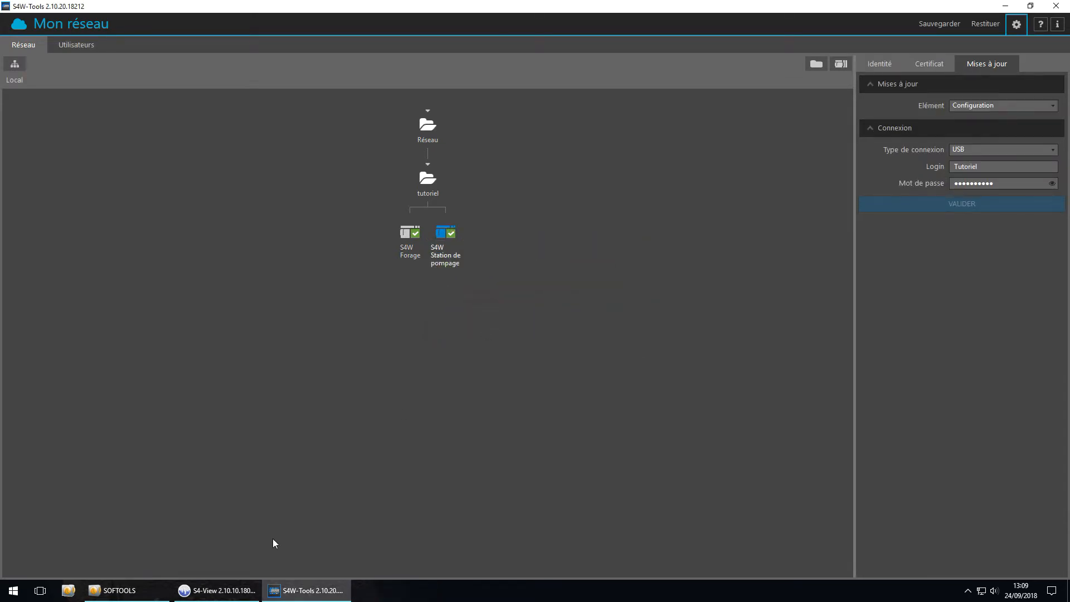
Switch to S4-View, connect to the station over USB and command Demarrage Pompe Forage to Arret and back to Marche
click(219, 591)
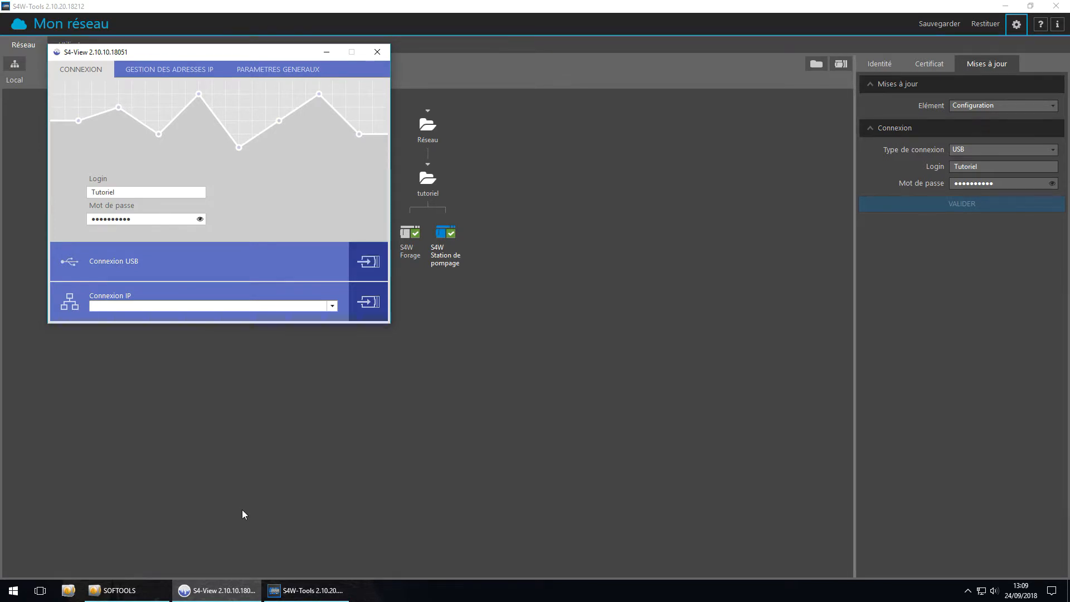
click(370, 269)
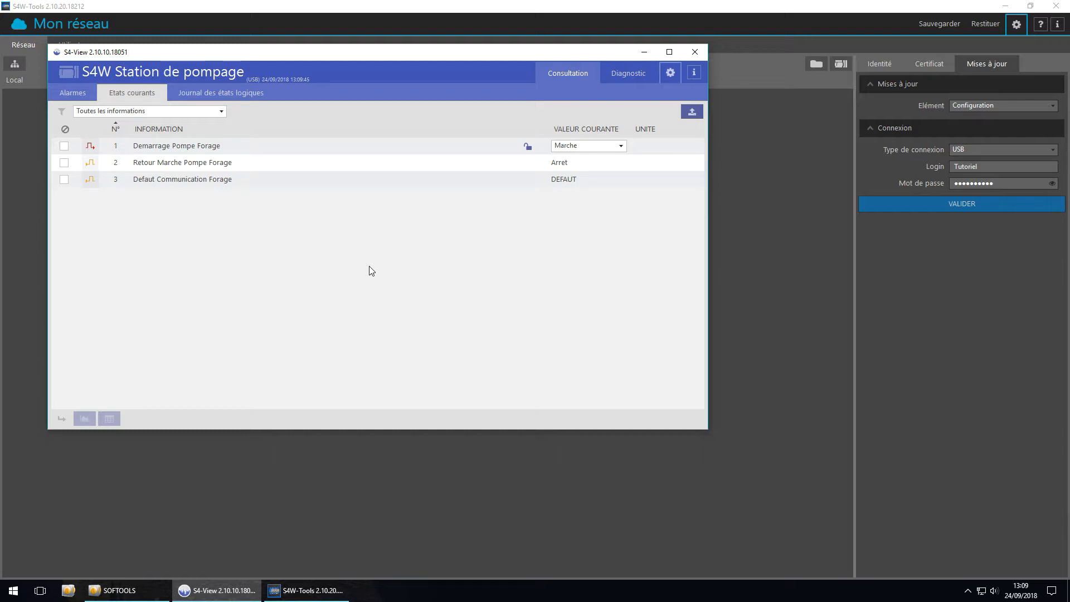
click(602, 148)
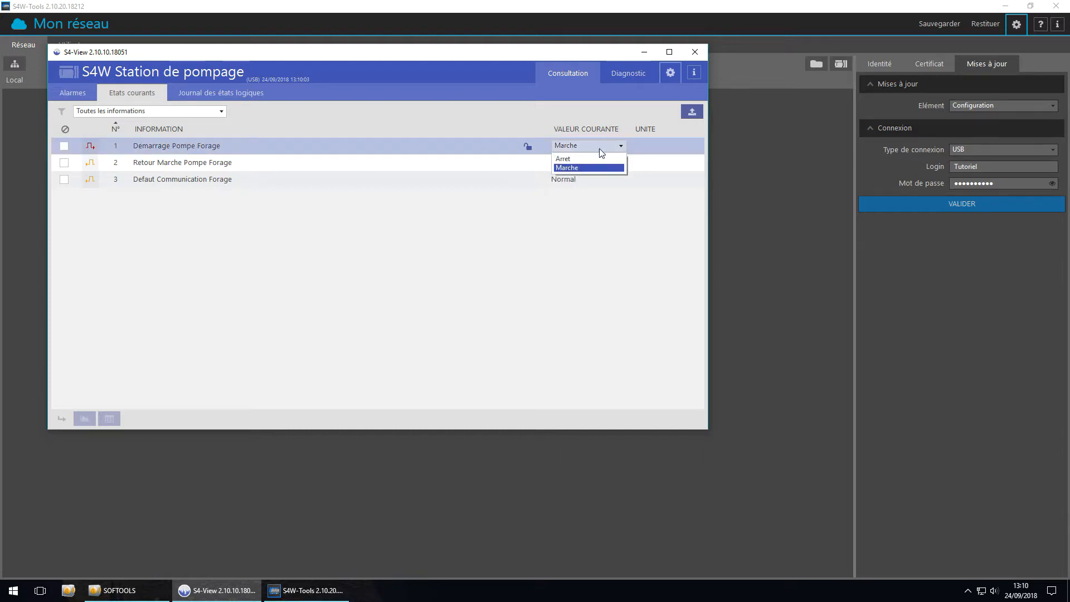
click(591, 159)
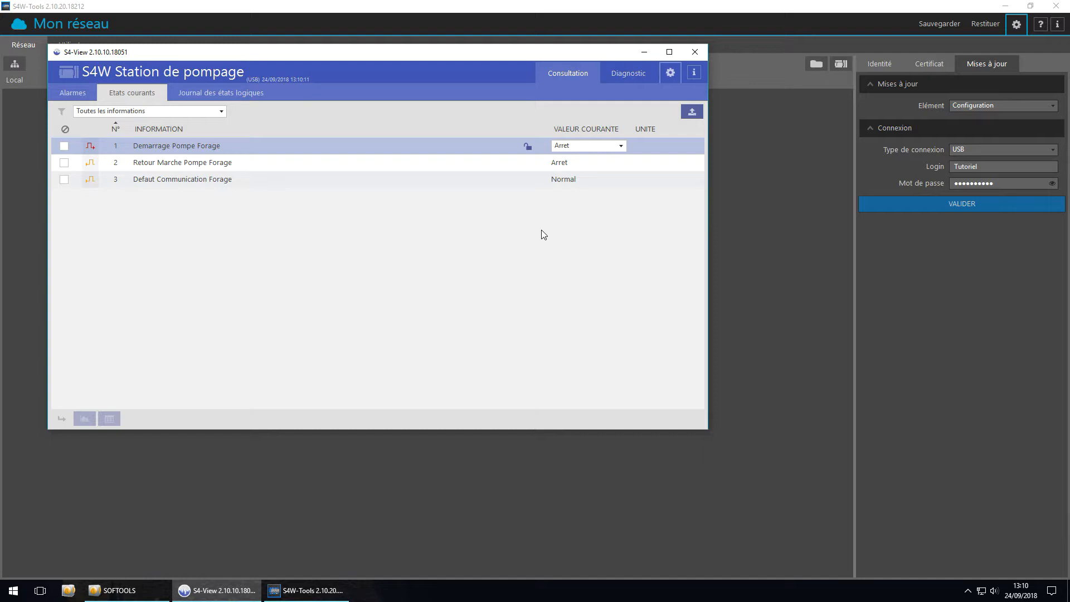
click(596, 146)
click(593, 169)
Open the station's diagnostic communication reporting and filter it on the IP_Lacbus channel and the S4W Forage interlocutor
click(628, 73)
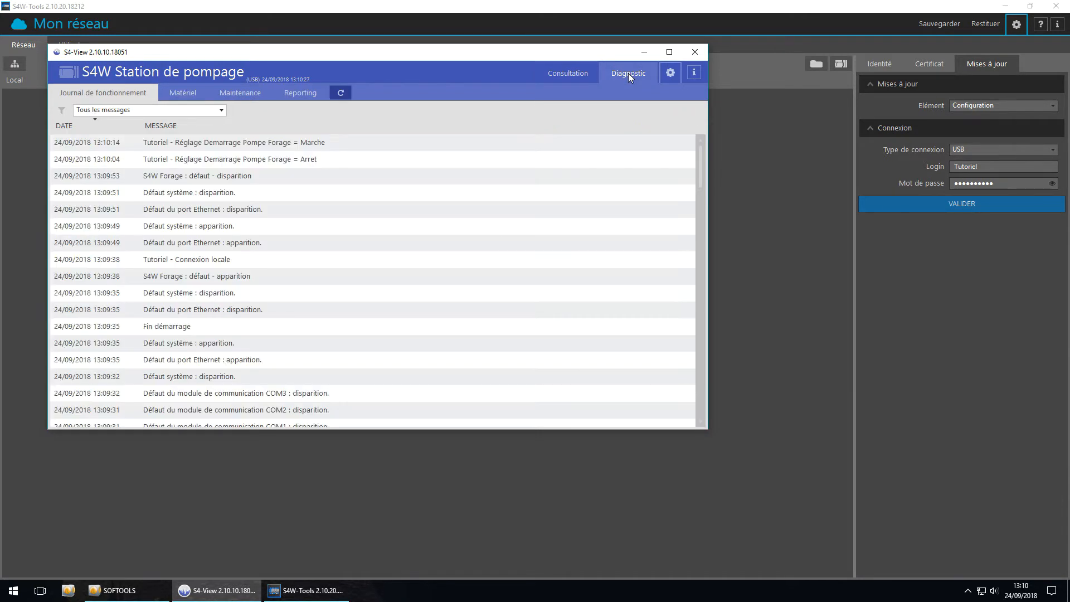
click(290, 92)
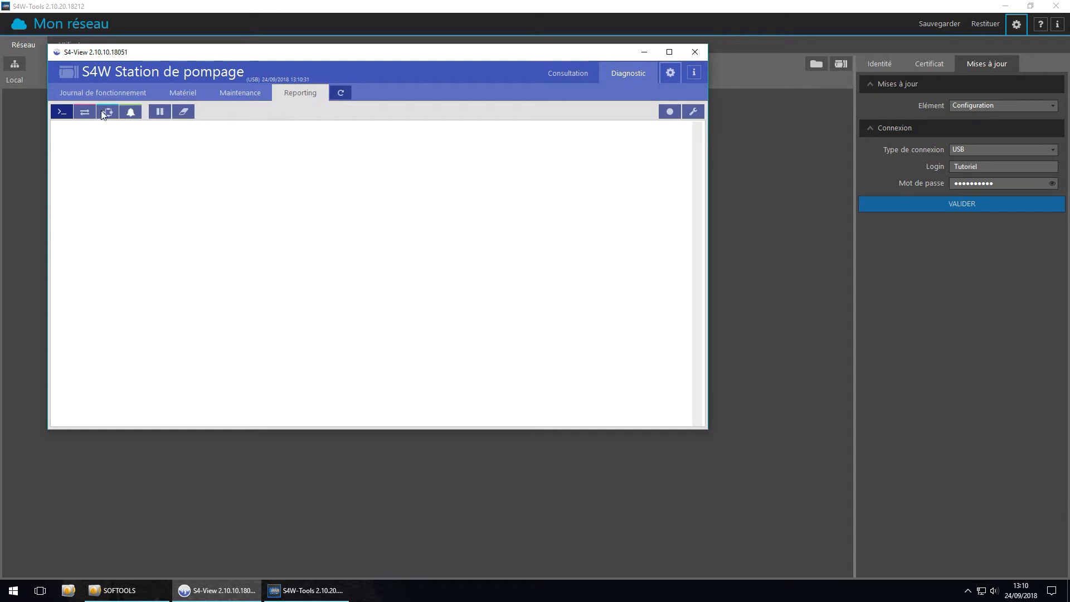
click(85, 113)
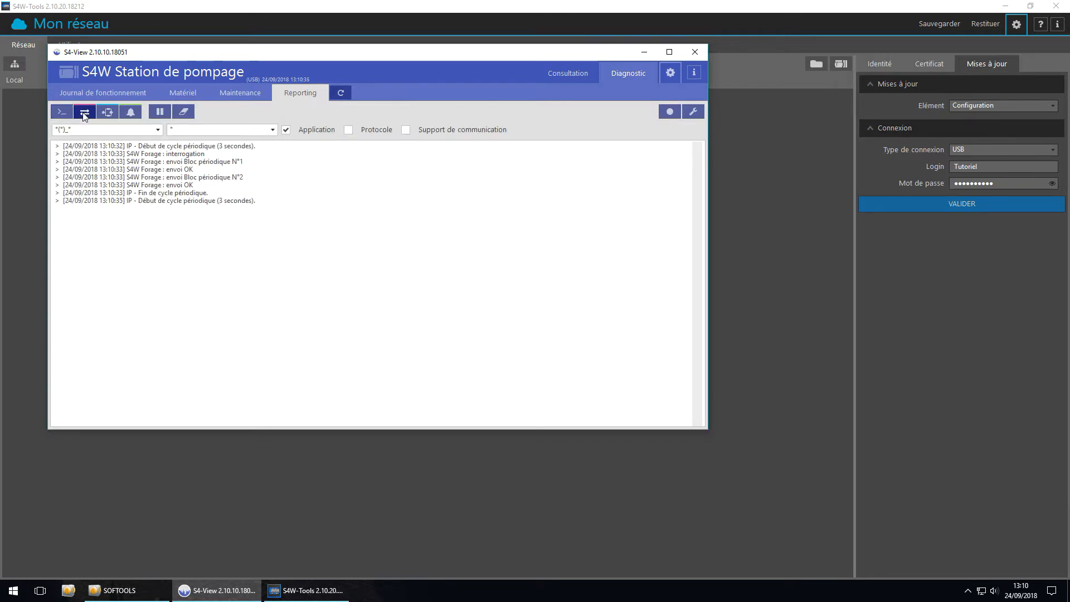
click(247, 128)
click(142, 127)
click(147, 131)
click(132, 152)
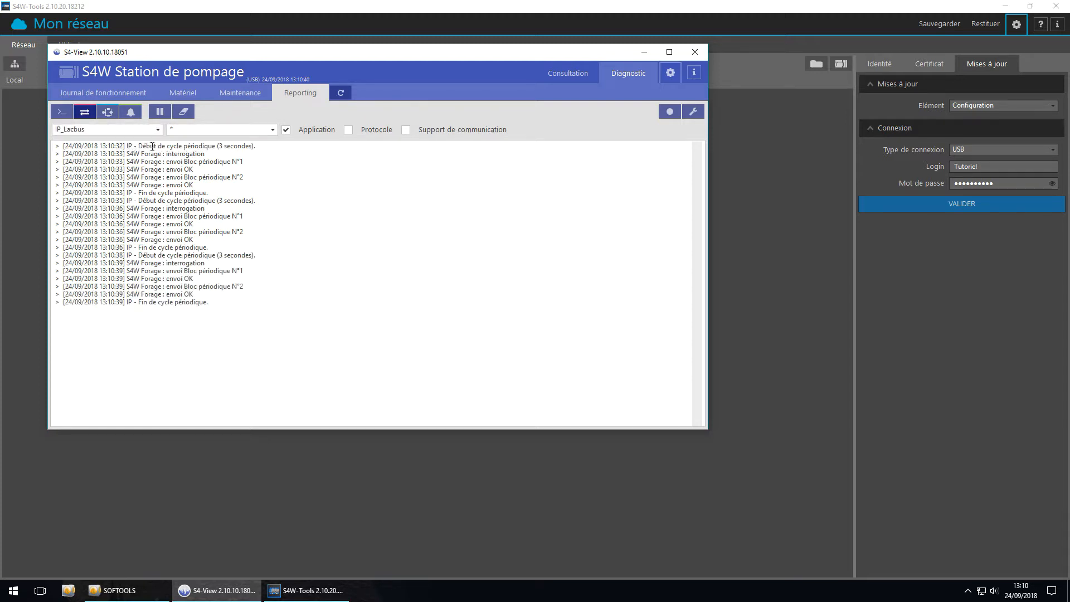
click(202, 132)
click(202, 151)
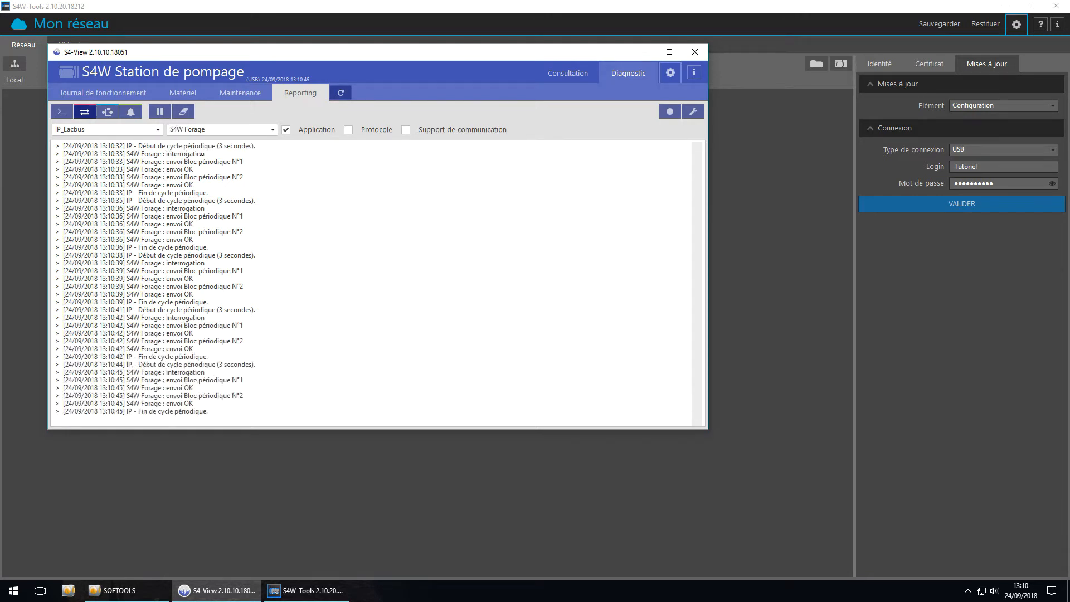
Add Protocole and Support de communication traces, pause the report and examine the TCP connection and both periodic block exchanges
click(349, 130)
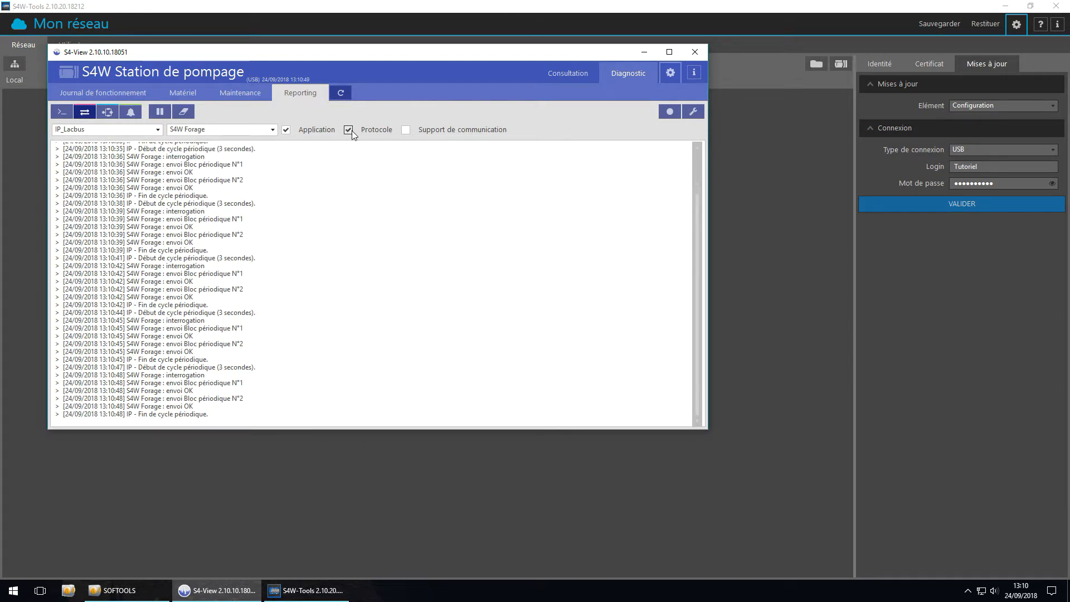
click(407, 130)
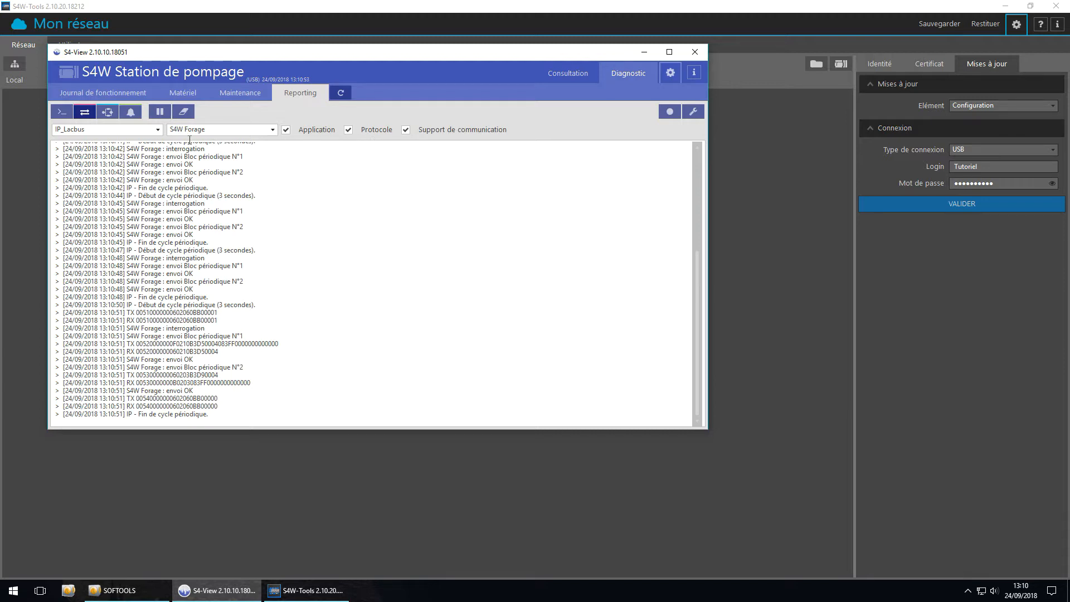
click(160, 113)
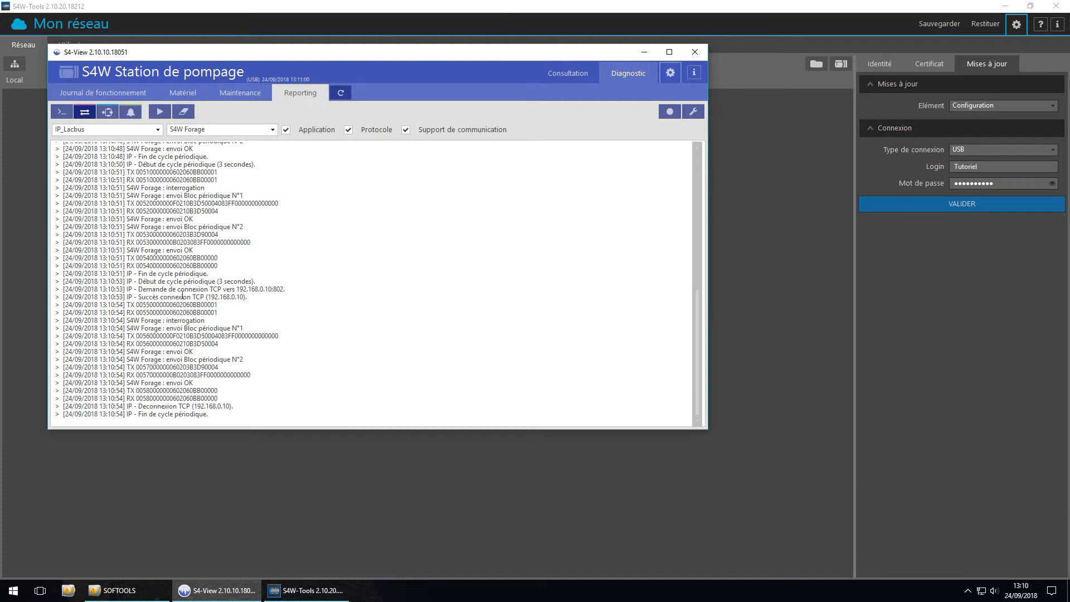
drag(137, 285, 274, 291)
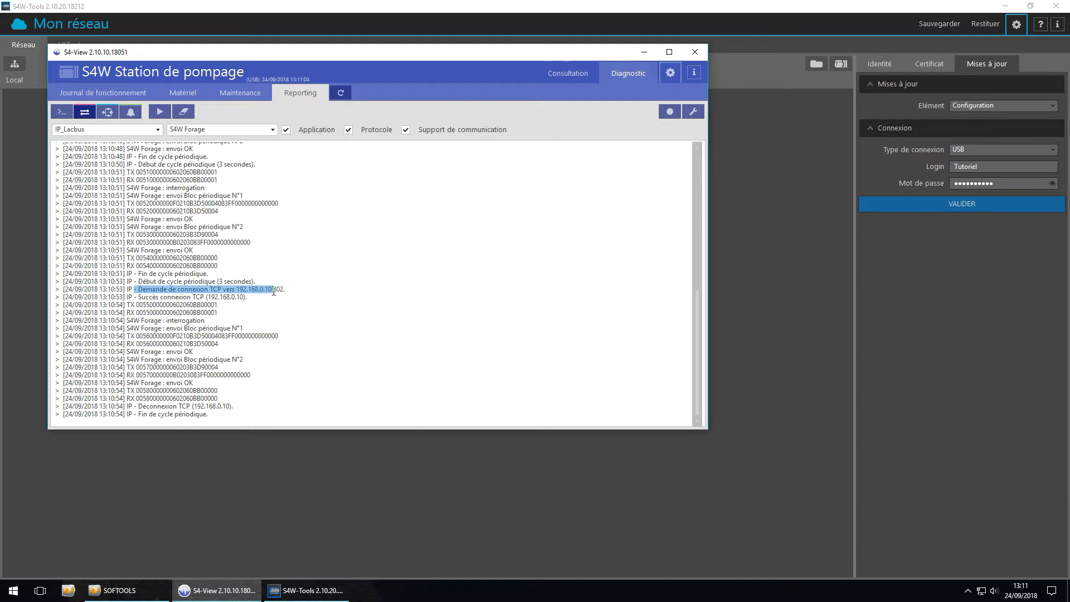
drag(133, 297, 249, 351)
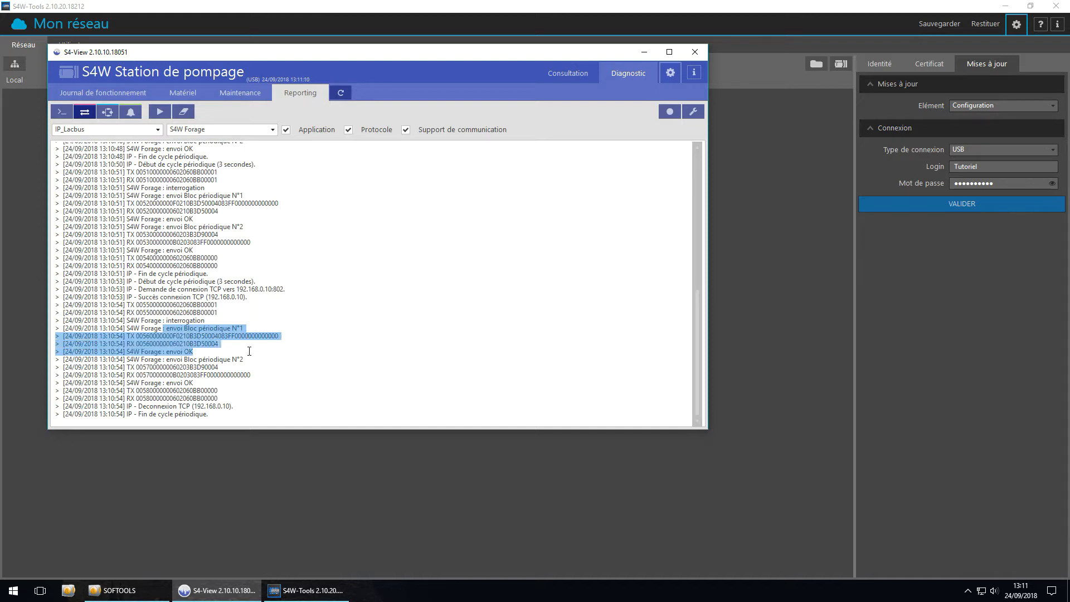
drag(166, 360, 212, 383)
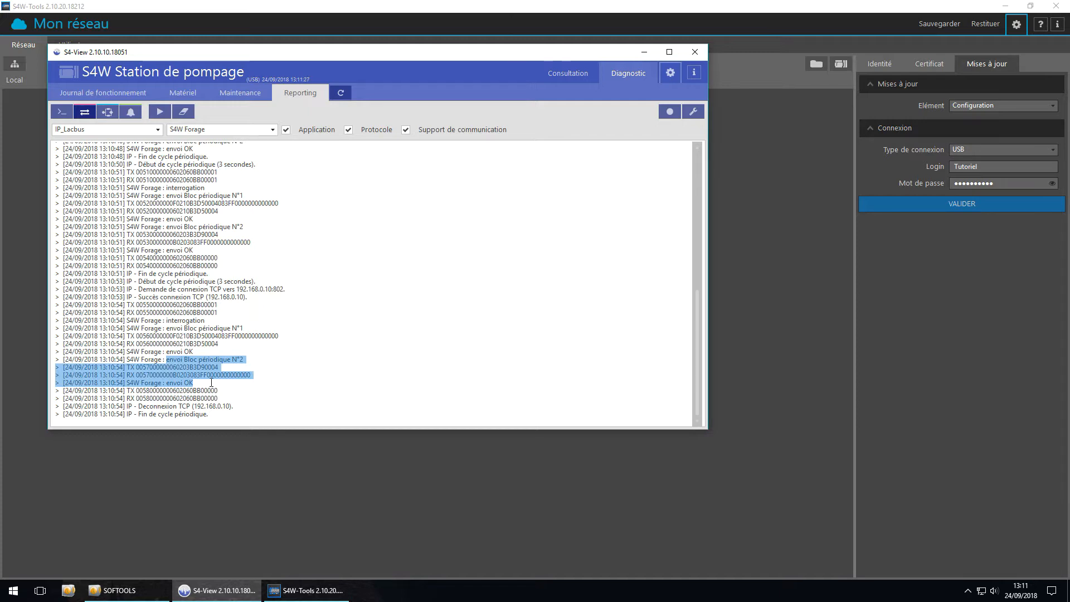
Close the S4-View station session, switch to SOFTOOLS and open the configuration of the S500 local station
click(700, 53)
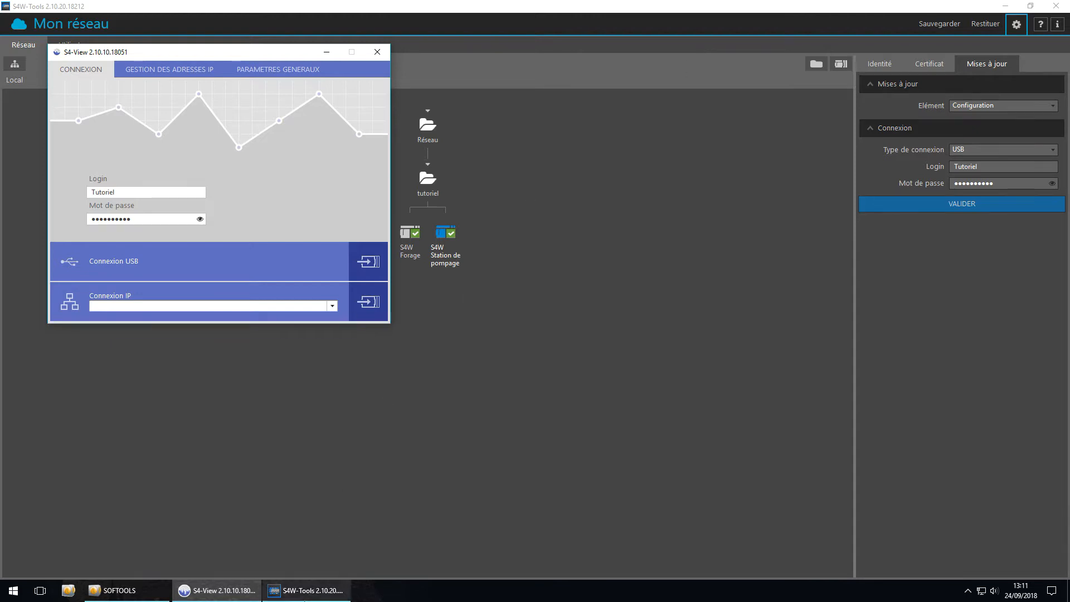
click(307, 591)
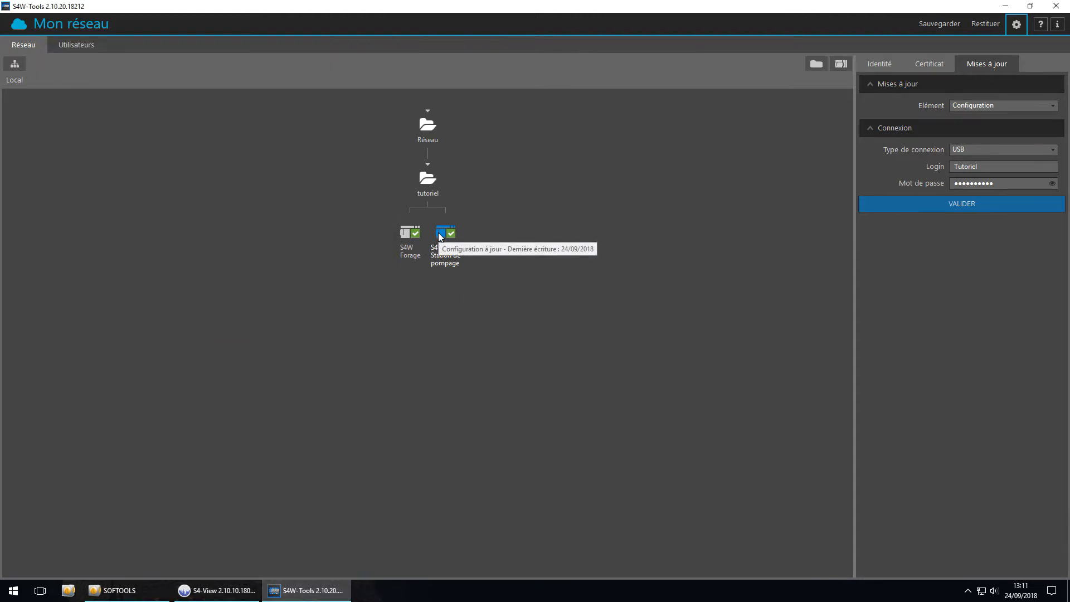
click(123, 598)
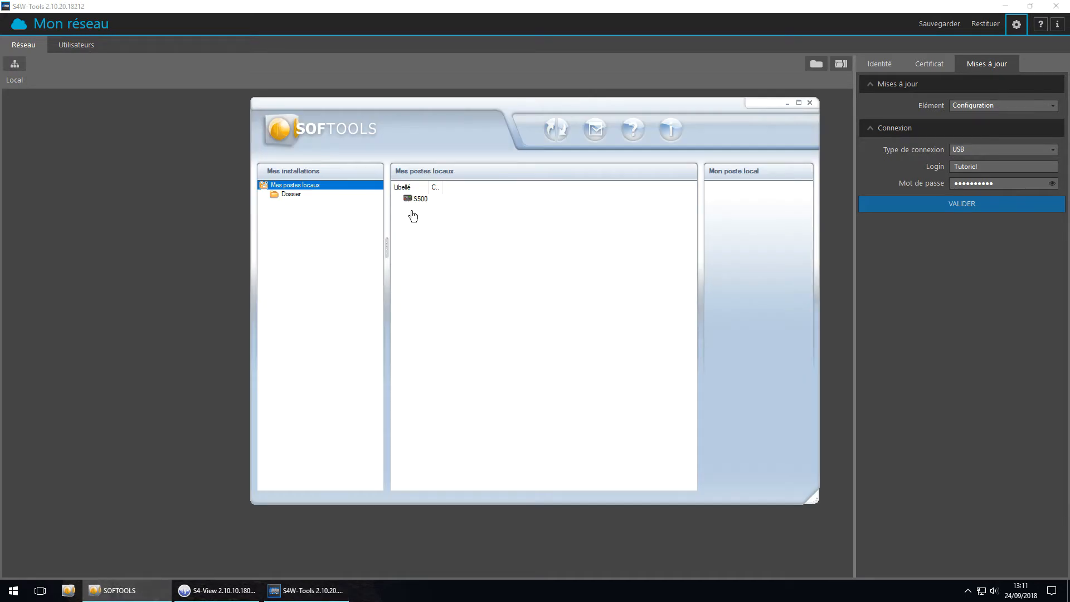
click(418, 199)
click(609, 328)
click(730, 381)
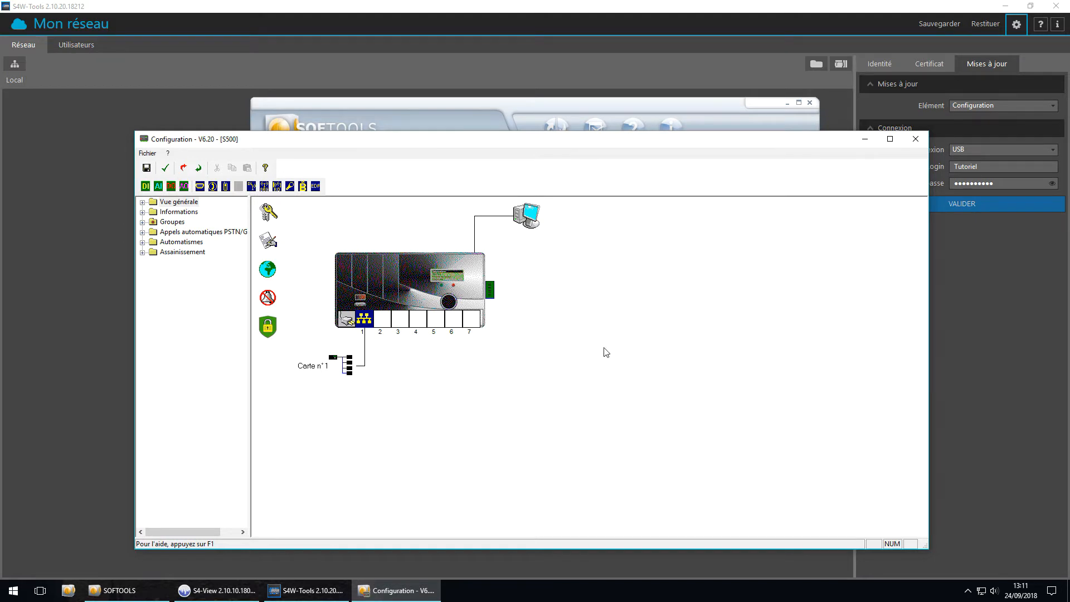
Examine the S500's communication settings and Carte n°1 link parameters, including its Modbus TCP mode and advanced IP addressing, and close the configuration
click(269, 242)
click(526, 310)
click(602, 424)
double_click(359, 322)
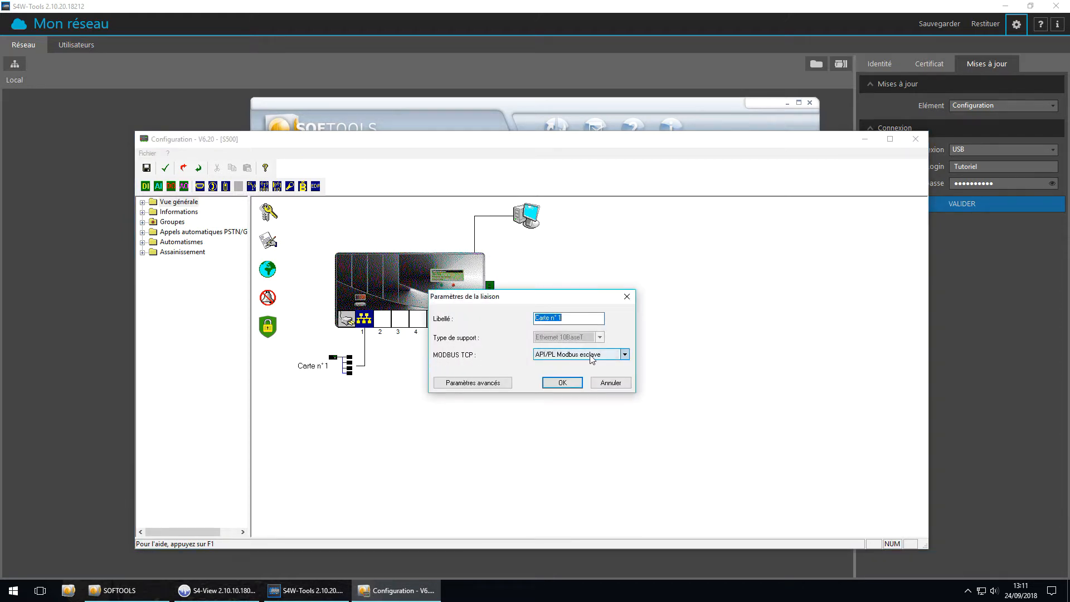
click(470, 384)
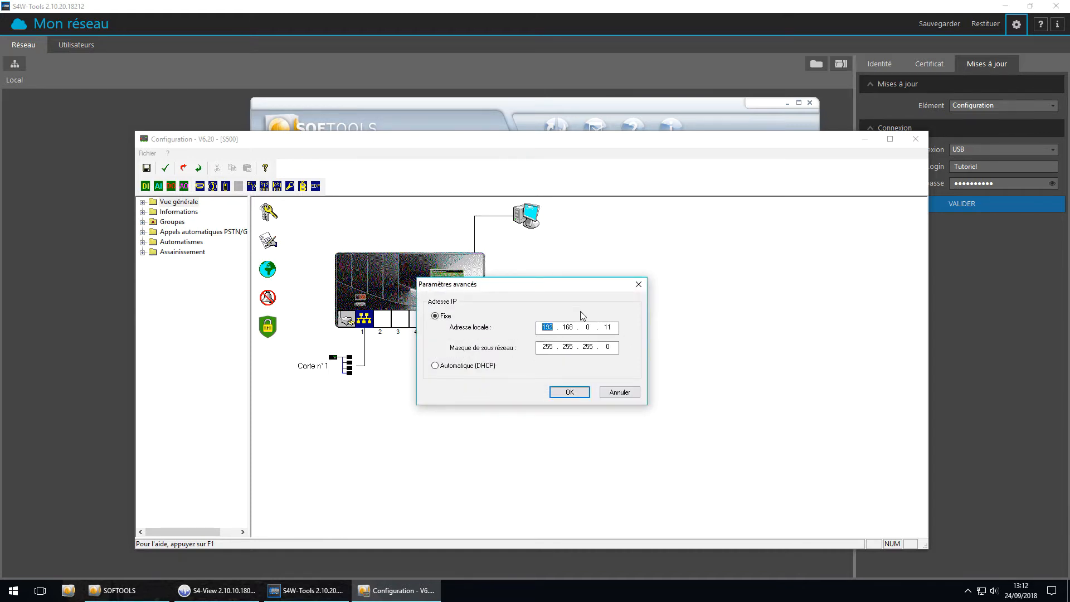
click(625, 395)
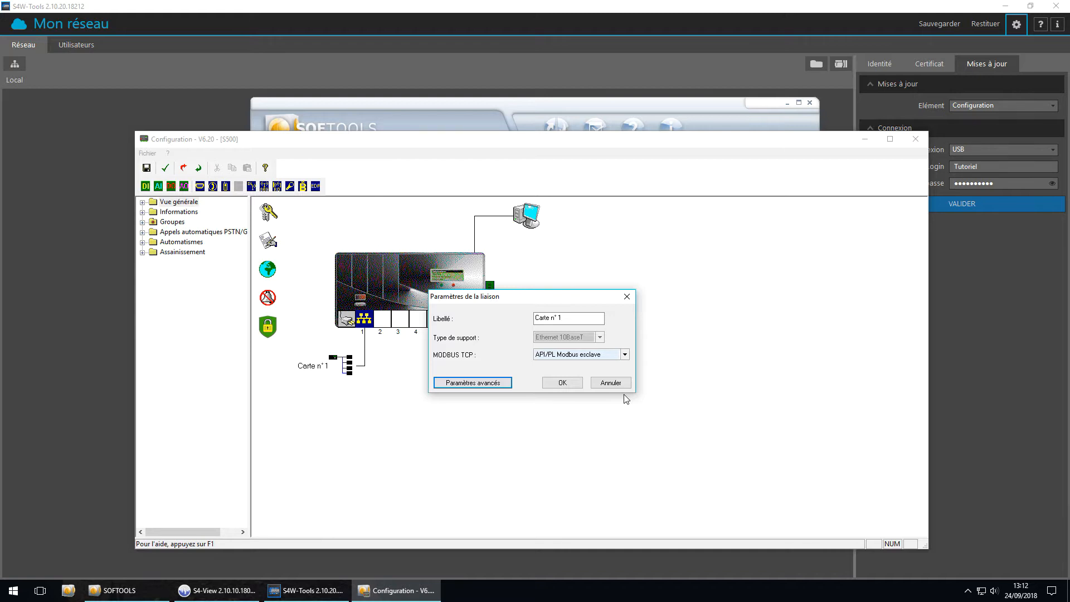
click(611, 383)
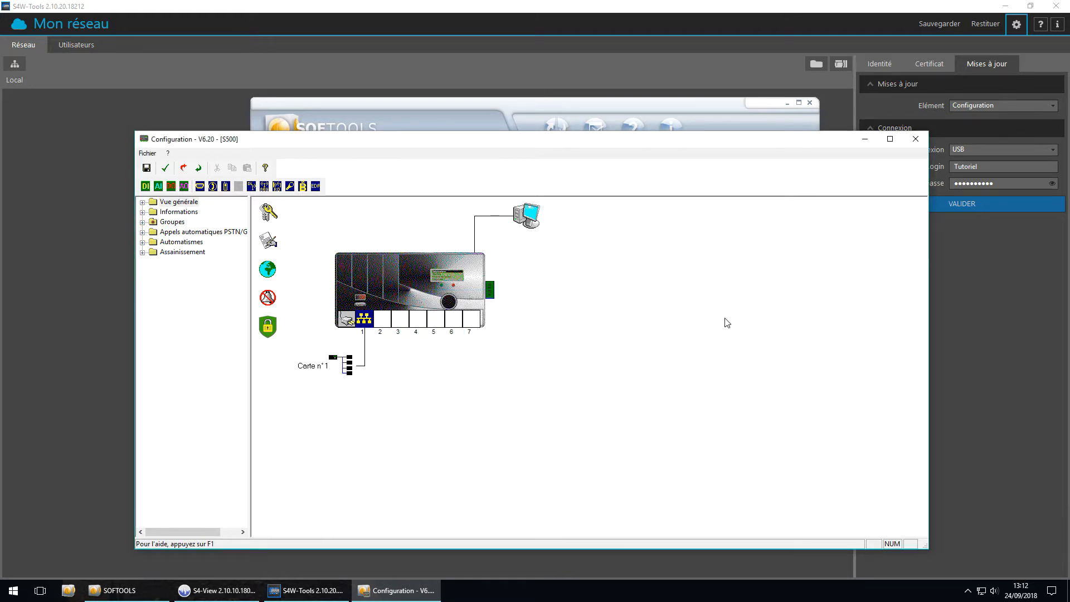
click(917, 141)
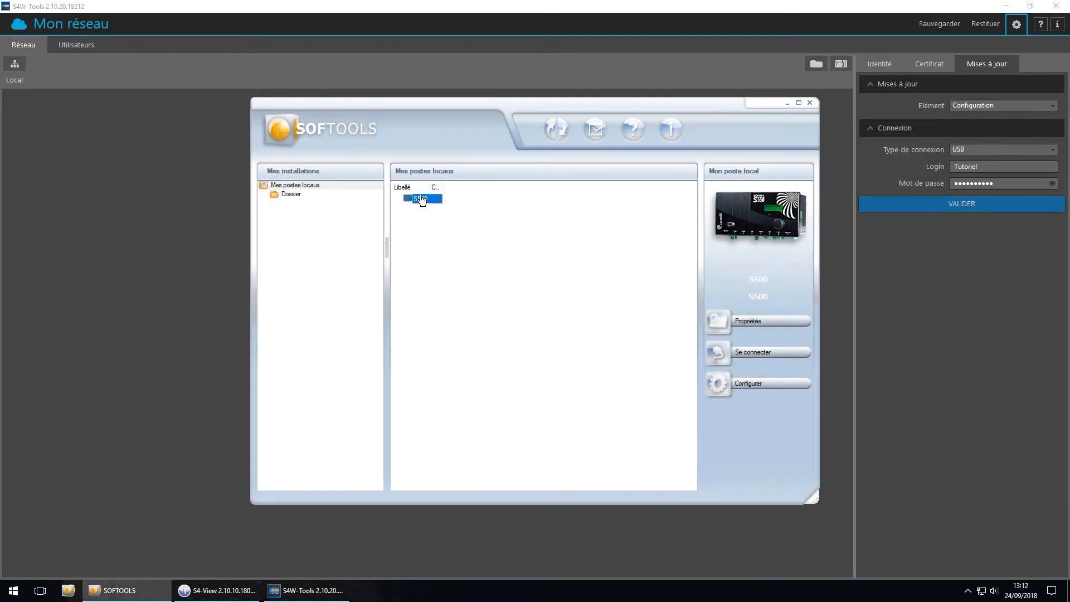
Connect to the S500 through Port terminal and write the configuration from the PC to the local station, overwriting its current one
click(744, 355)
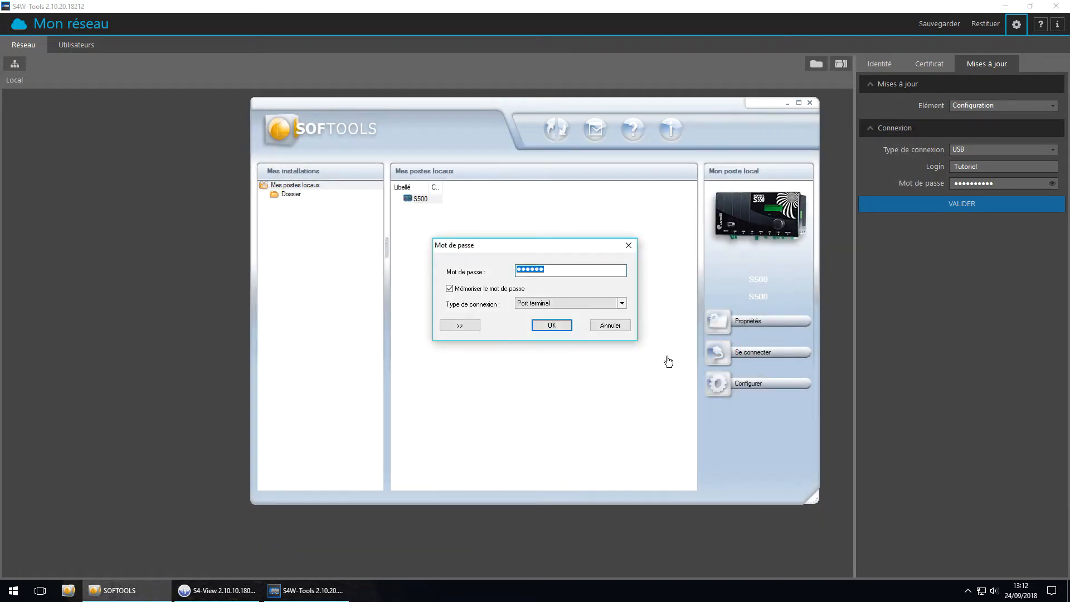
click(452, 329)
click(486, 394)
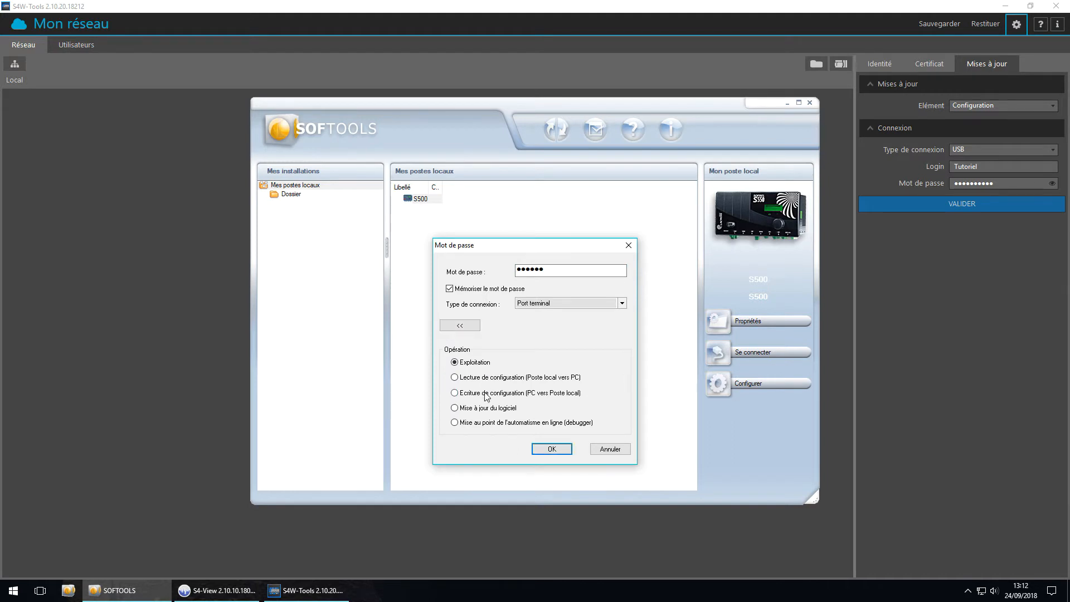
click(546, 450)
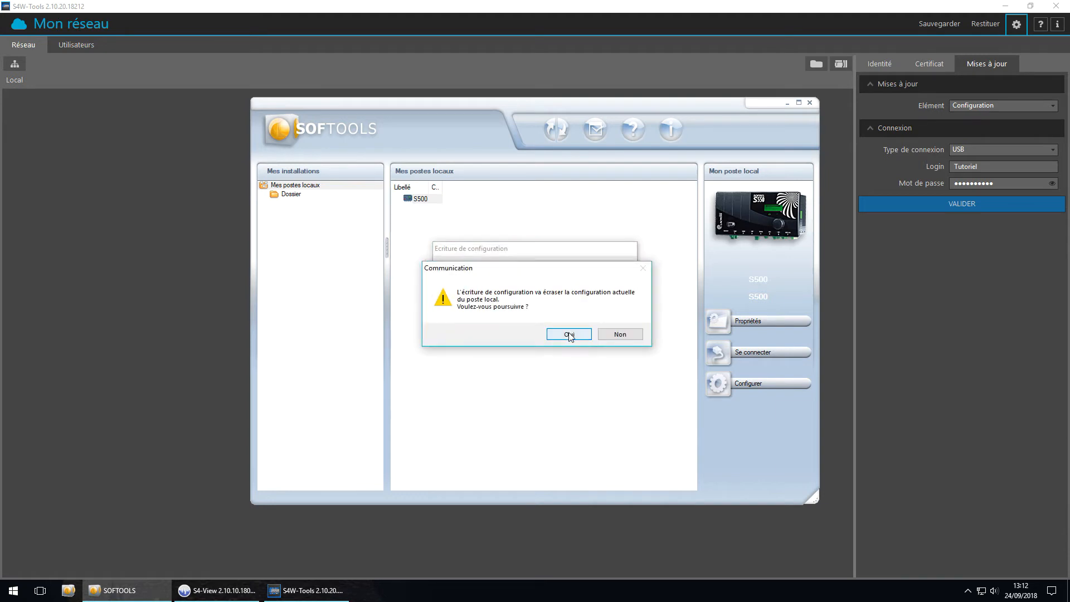
click(569, 337)
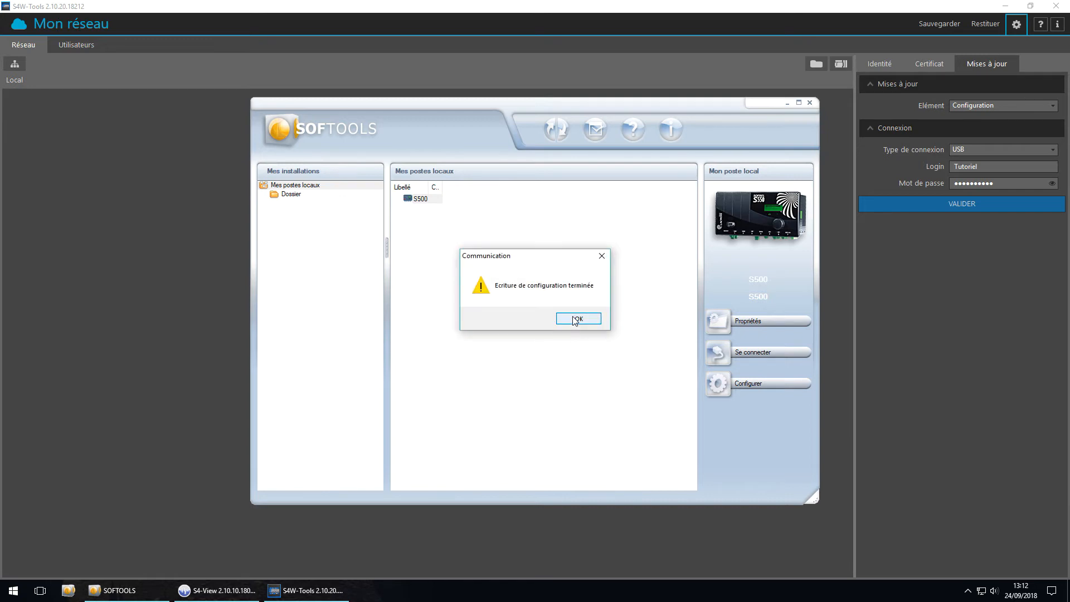
click(576, 319)
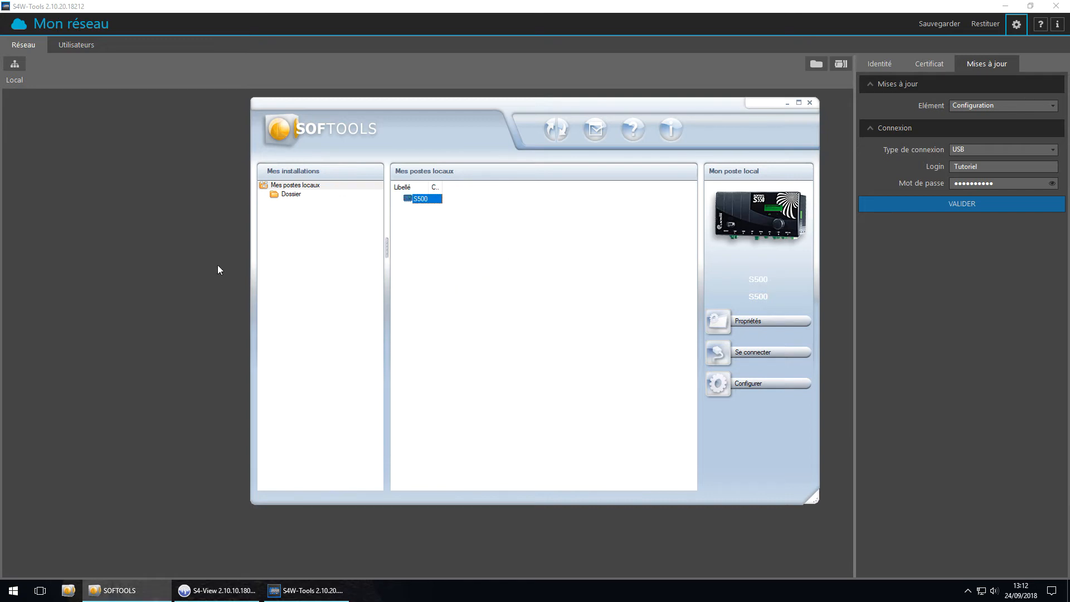
Switch to S4W-Tools, open the S4W Station de pompage configuration, rename its S4W Forage interlocutor as S500 Forage and review its periodic exchanges
click(156, 257)
double_click(447, 232)
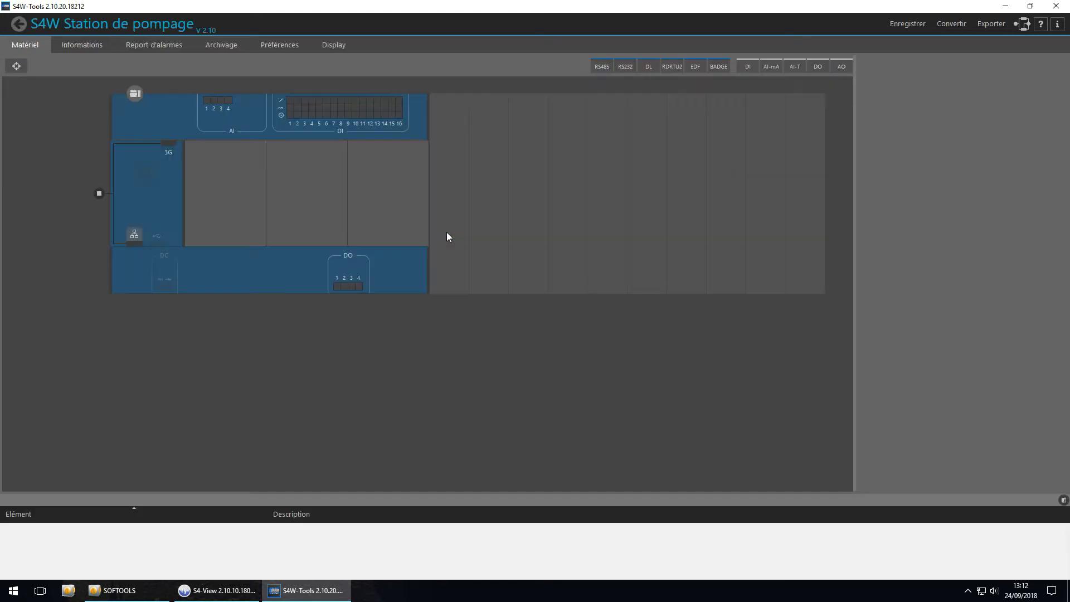
click(100, 195)
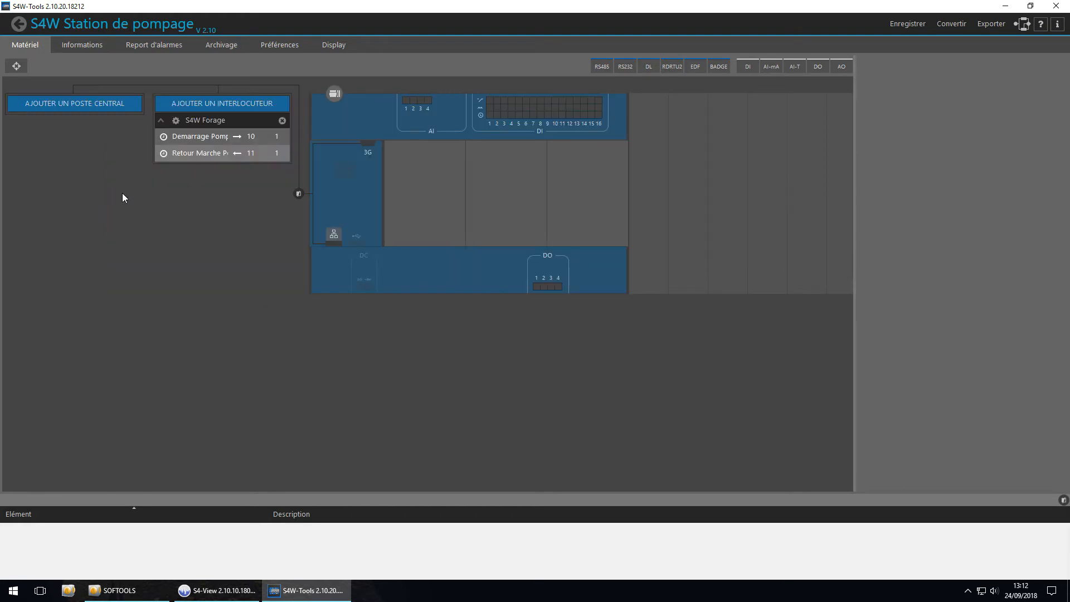
click(180, 120)
drag(1002, 106, 931, 106)
text(S5)
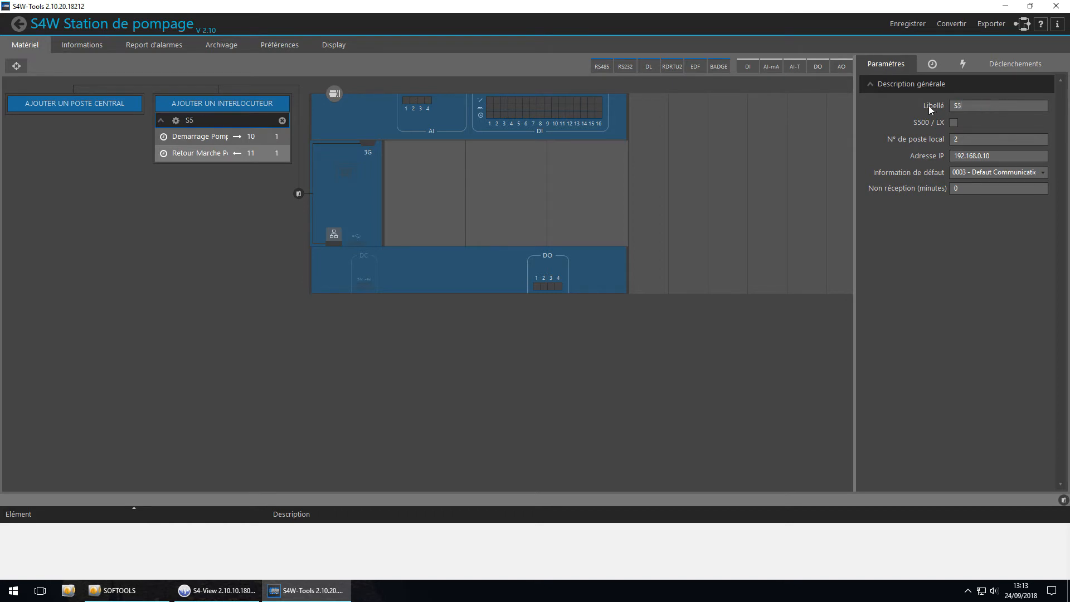
text(00 Forage)
drag(967, 140, 934, 143)
click(932, 64)
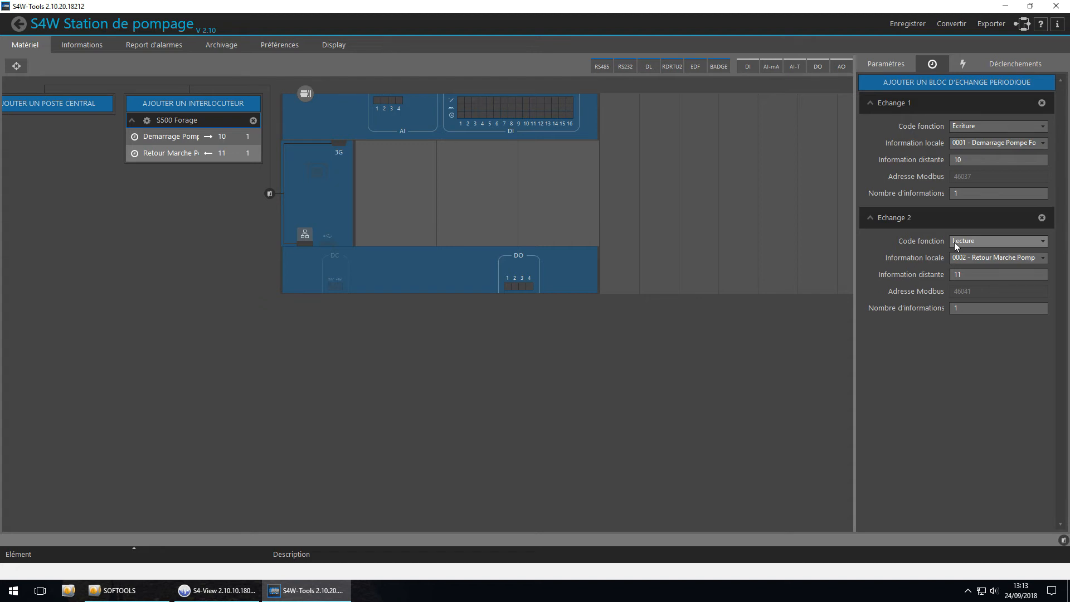
Allow non-secure connections for API / S500 / LX (clients Modbus TCP) in the station's authentication settings
click(306, 95)
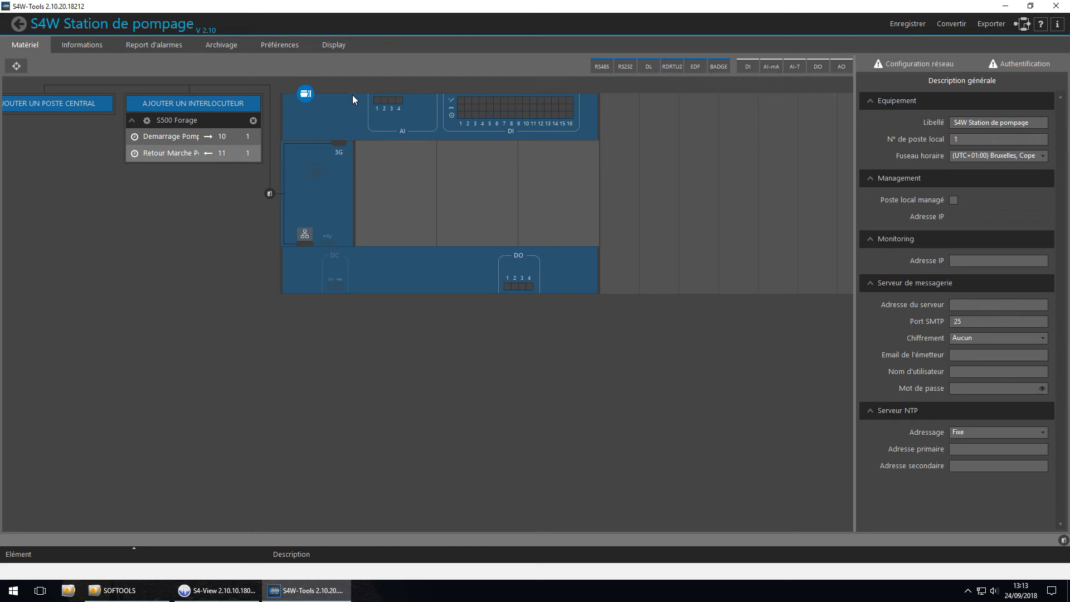
click(1020, 64)
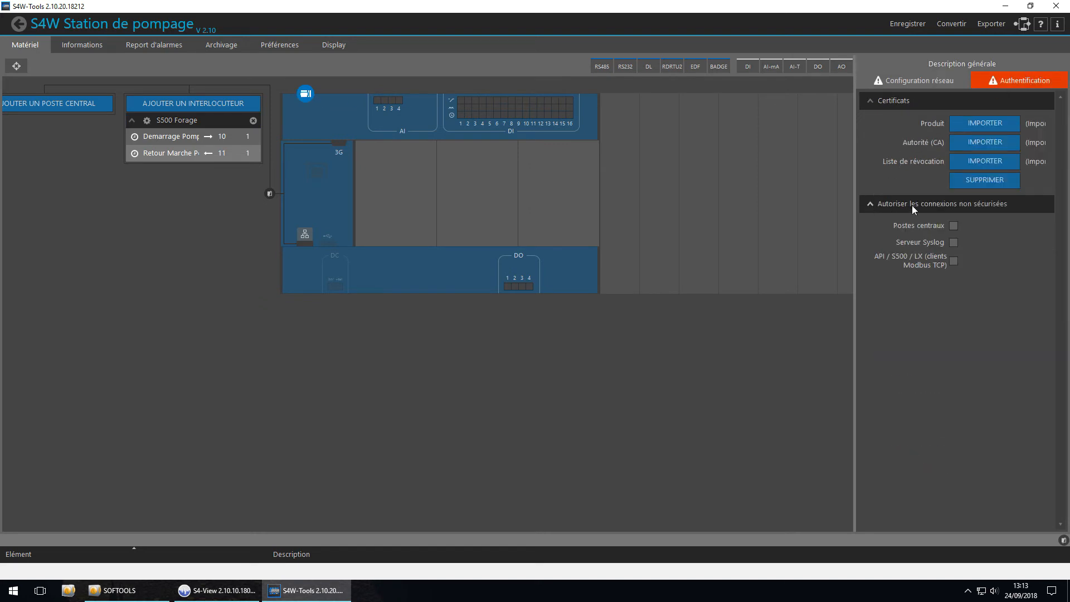
click(954, 261)
click(955, 261)
Save the S4W Station de pompage configuration and update the equipment with it over USB
click(19, 26)
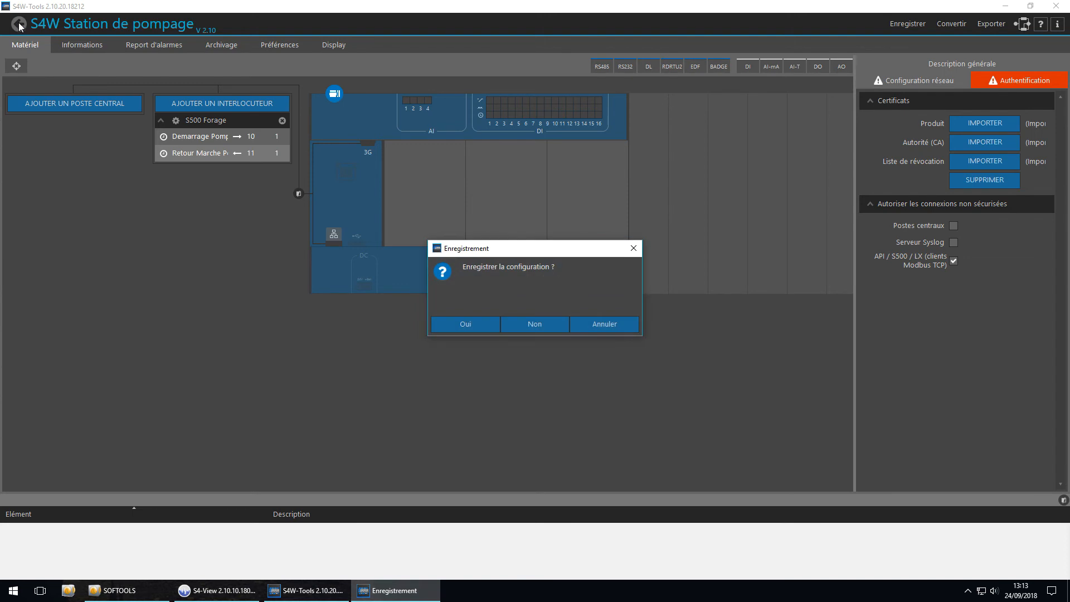
click(481, 328)
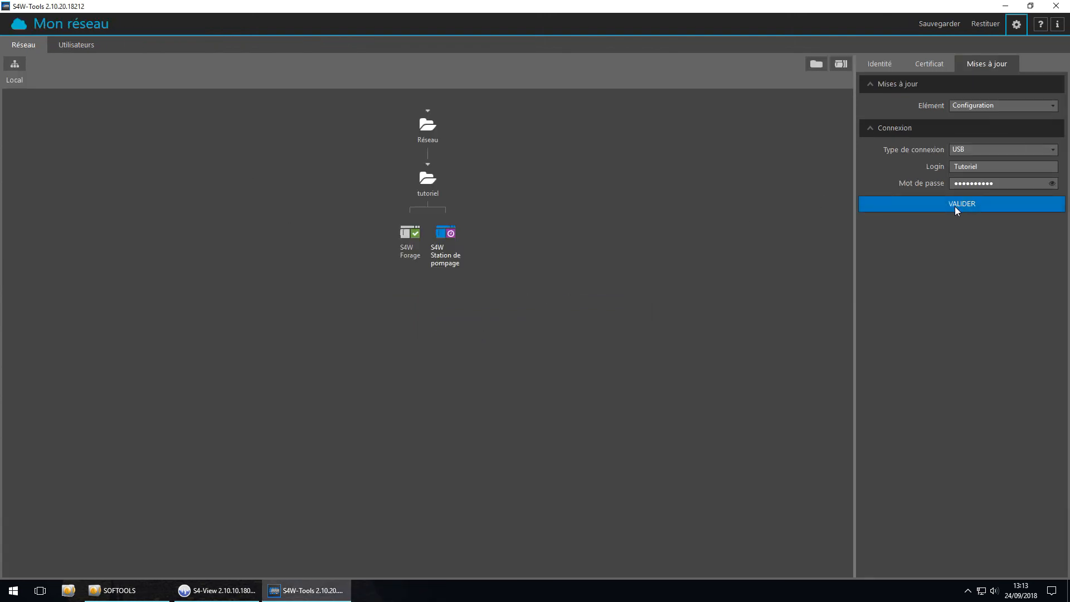
click(955, 206)
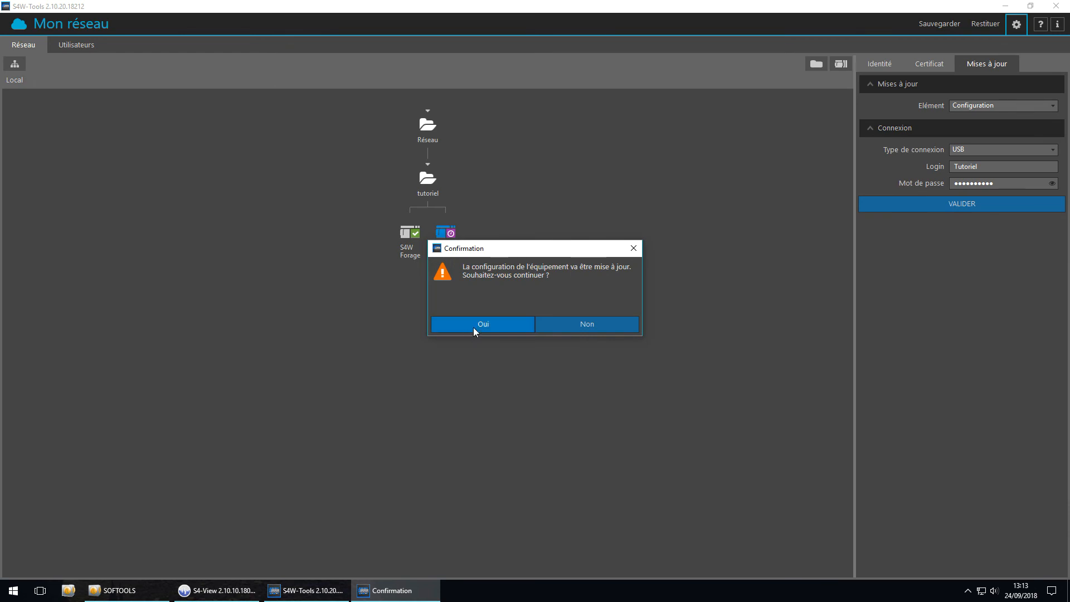
click(473, 326)
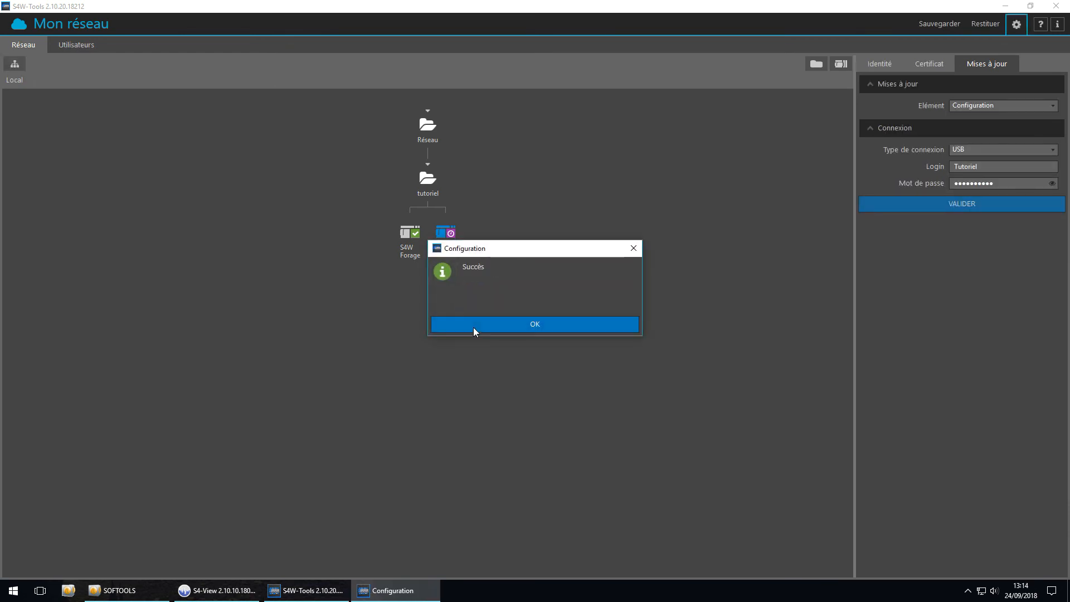
click(473, 327)
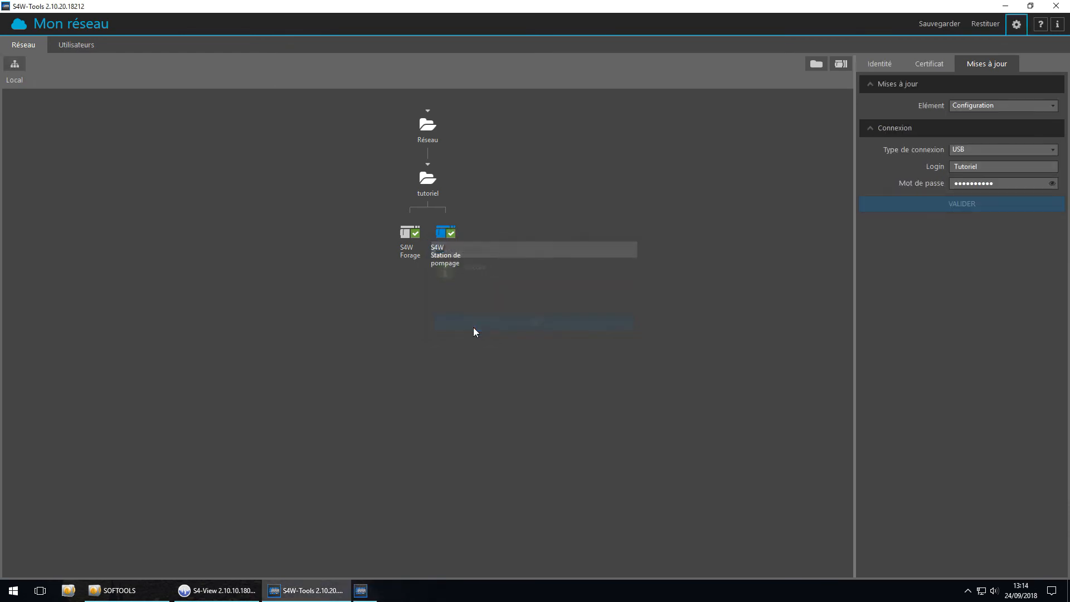
Switch to S4-View, connect to the station over USB and command Demarrage Pompe Forage to Arret
click(240, 591)
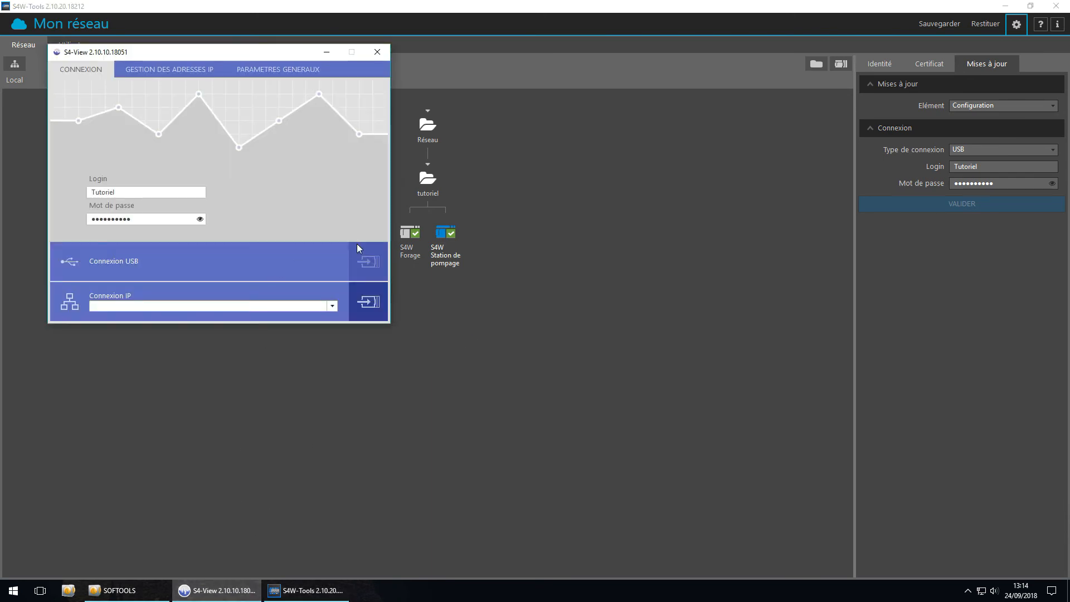
click(368, 266)
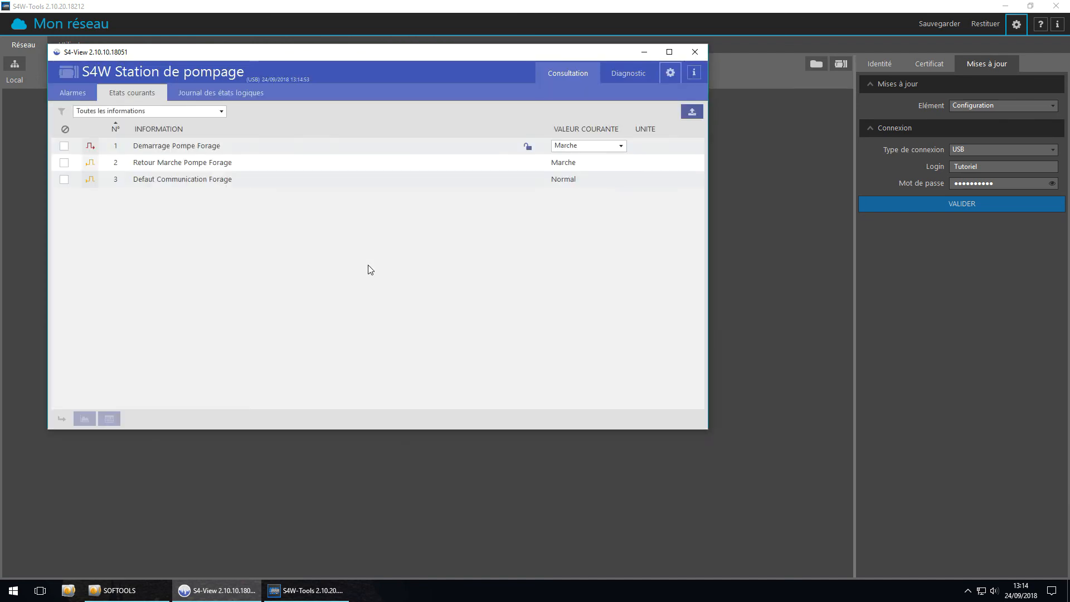
click(608, 147)
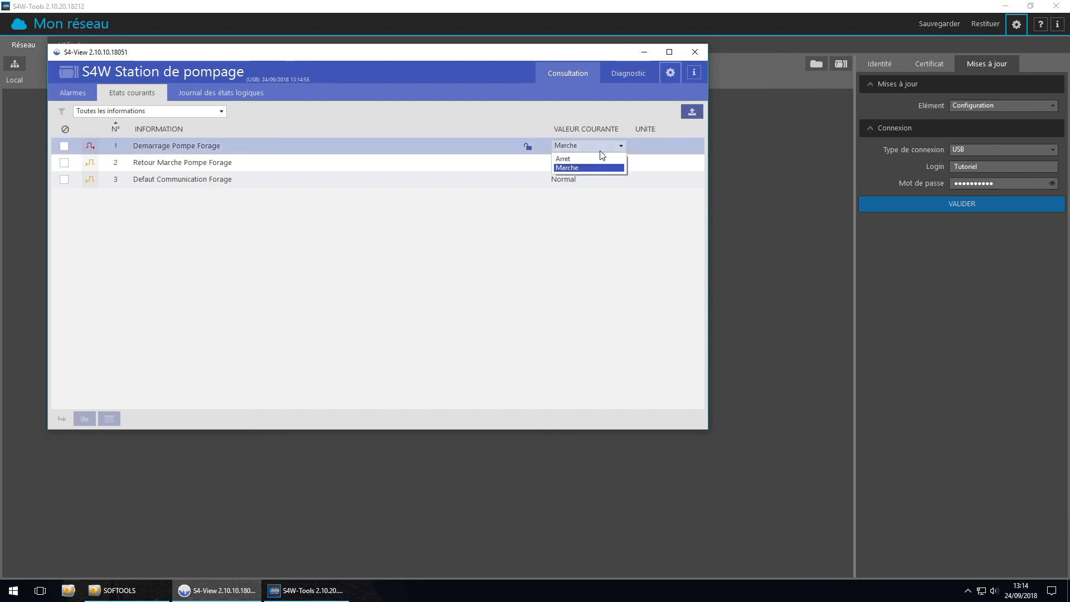
click(595, 160)
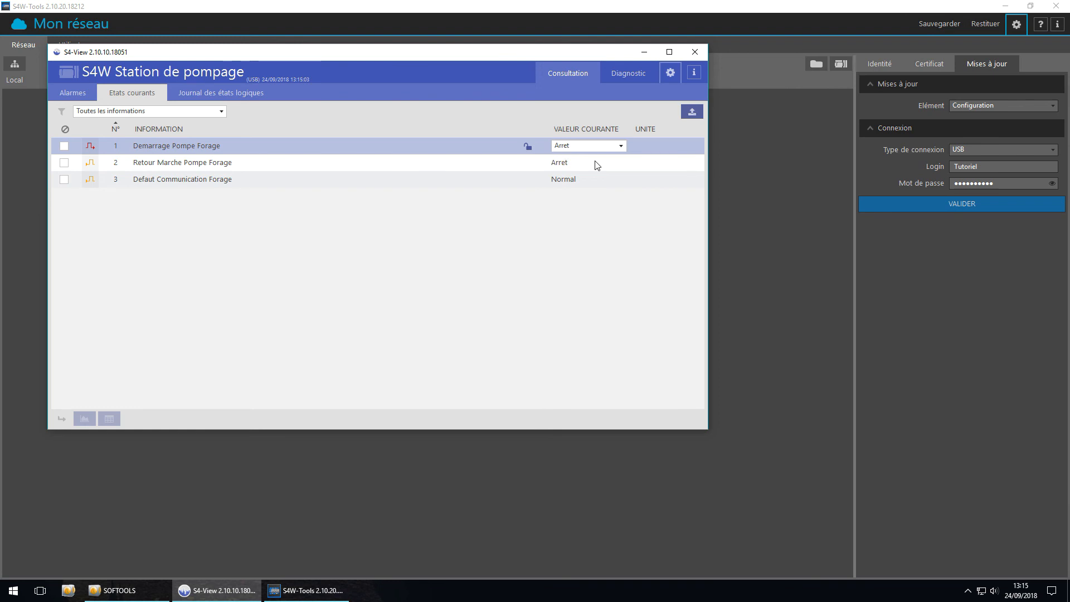
Open the station's diagnostic communication reporting to examine the periodic block exchanges with S500 Forage
click(628, 73)
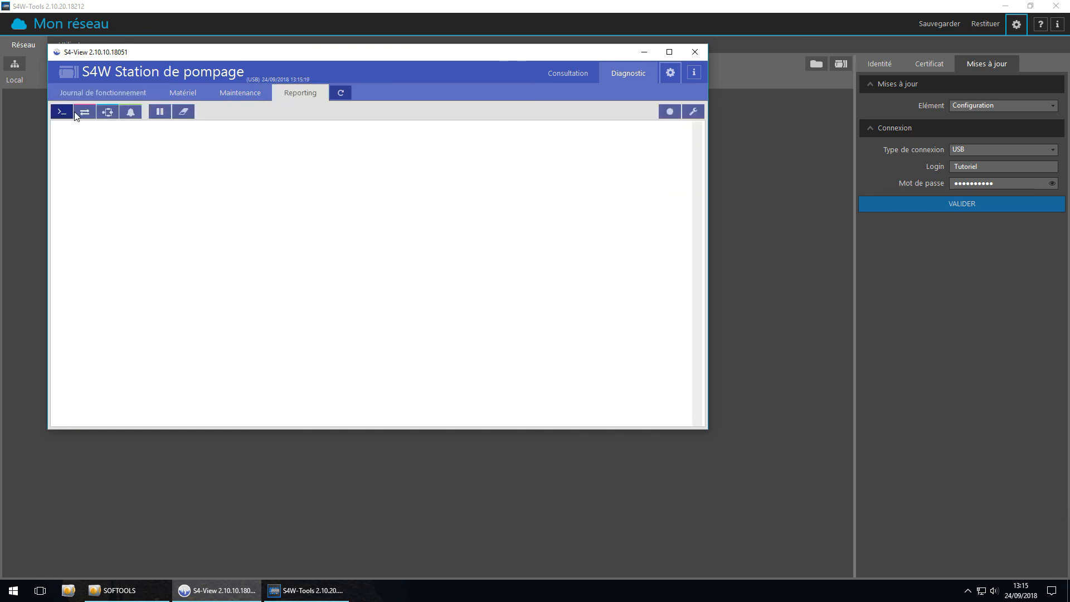
click(84, 113)
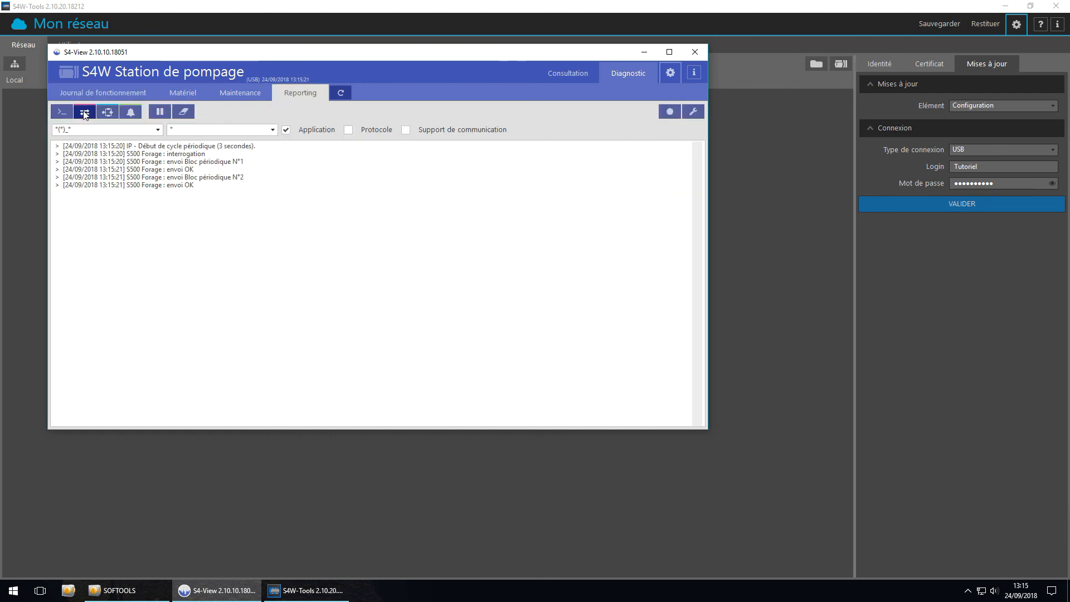